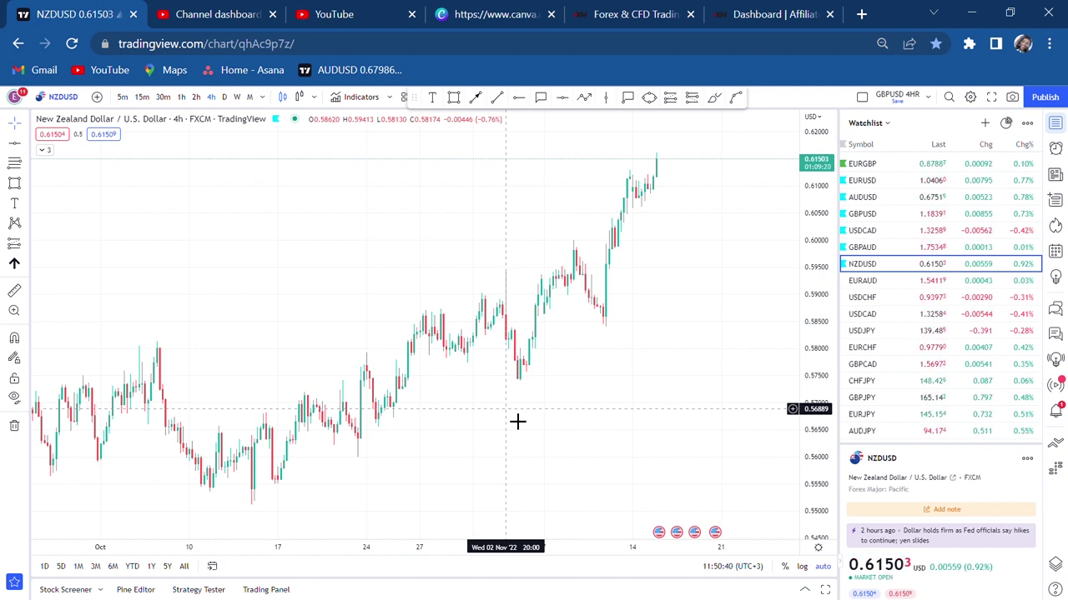
Pan the 4-hour NZDUSD chart right and up to show later bars.
{"action": "left_click_drag", "start_coordinate": [619, 417], "coordinate": [581, 415]}
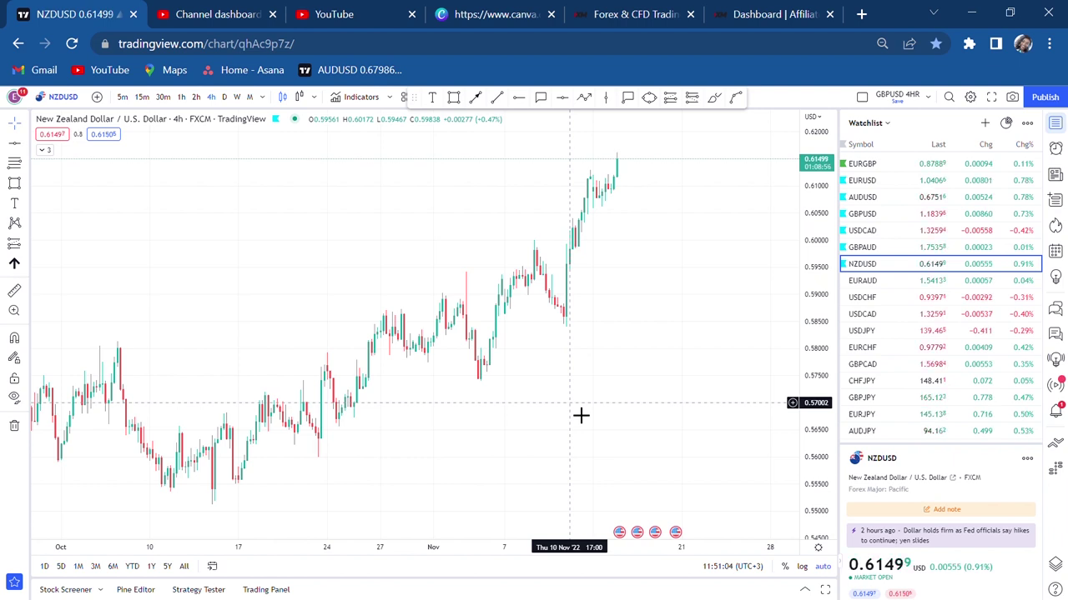
{"action": "left_click_drag", "start_coordinate": [648, 309], "coordinate": [615, 326]}
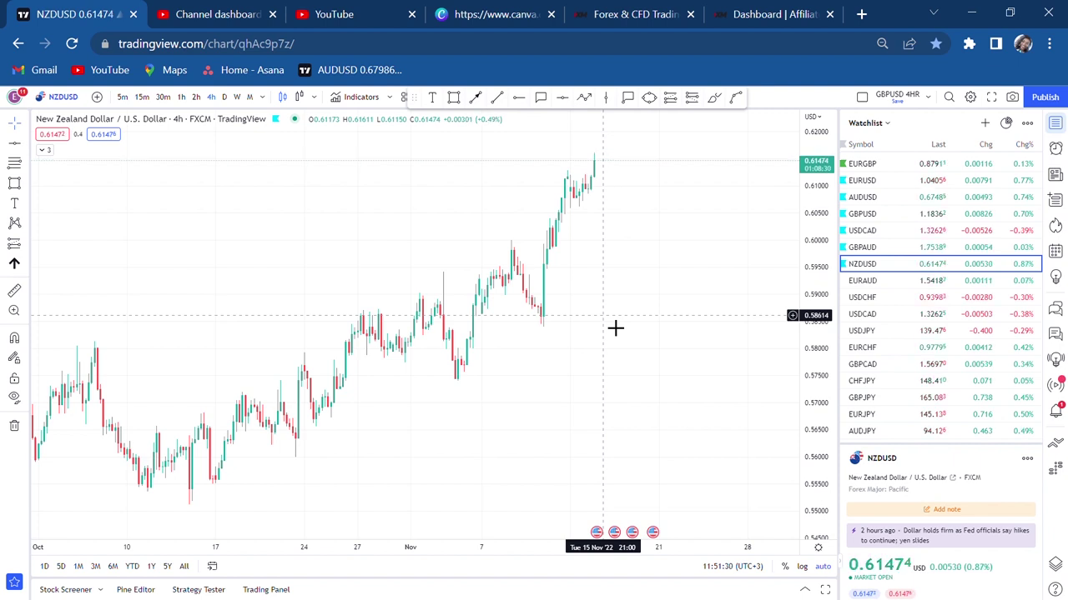
{"action": "left_click_drag", "start_coordinate": [614, 328], "coordinate": [669, 302]}
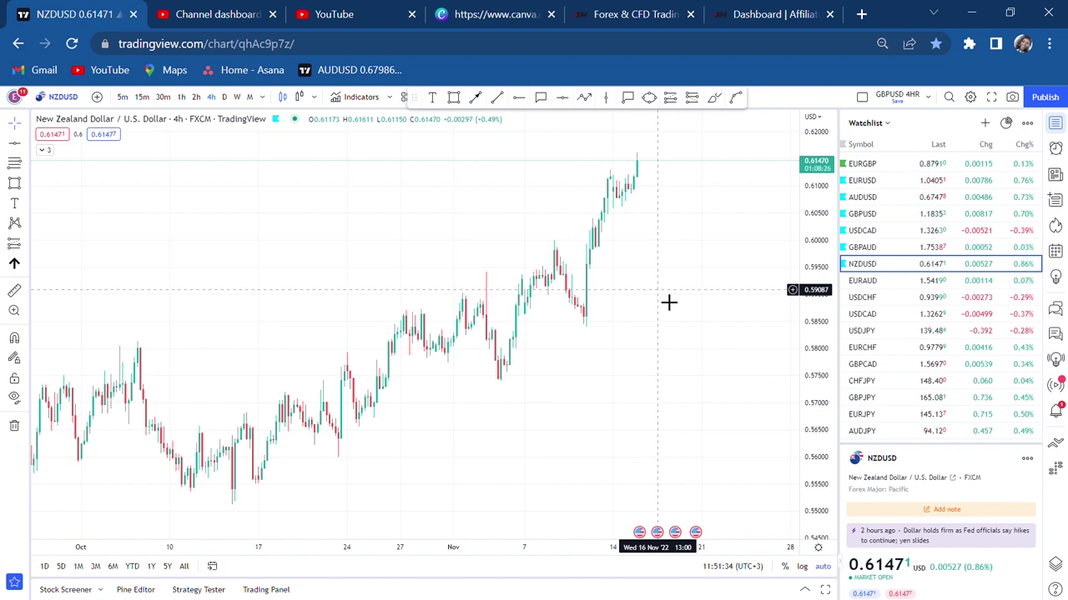
Switch to monthly candles and zoom out to reveal history back to 1987.
{"action": "left_click", "coordinate": [251, 98]}
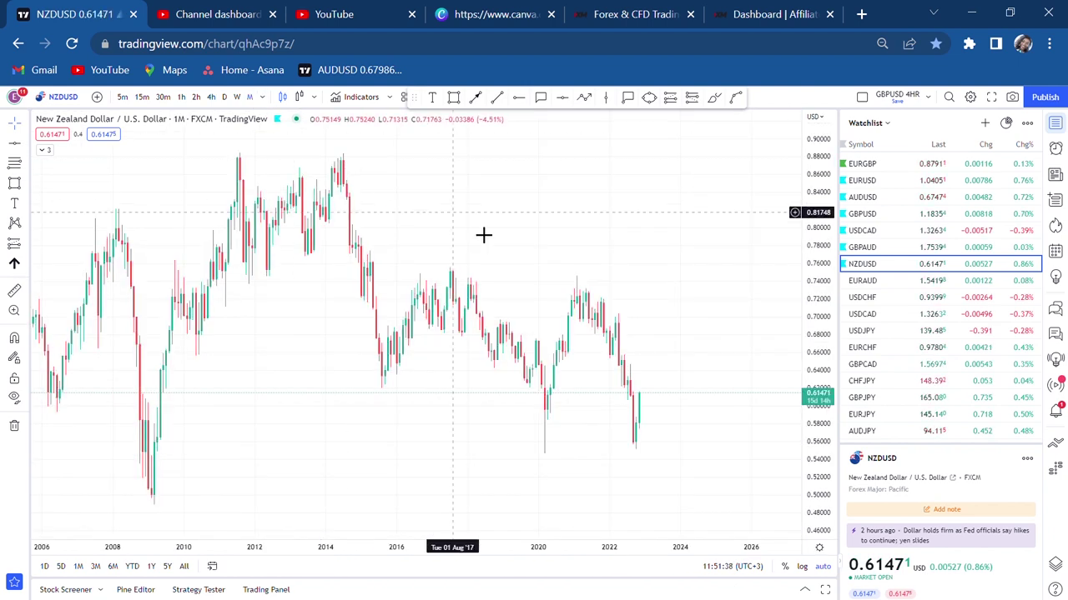
{"action": "scroll", "coordinate": [485, 235], "scroll_direction": "down", "scroll_amount": 3}
{"action": "left_click_drag", "start_coordinate": [312, 387], "coordinate": [548, 298]}
{"action": "scroll", "coordinate": [547, 297], "scroll_direction": "down", "scroll_amount": 2}
{"action": "scroll", "coordinate": [547, 298], "scroll_direction": "down", "scroll_amount": 1}
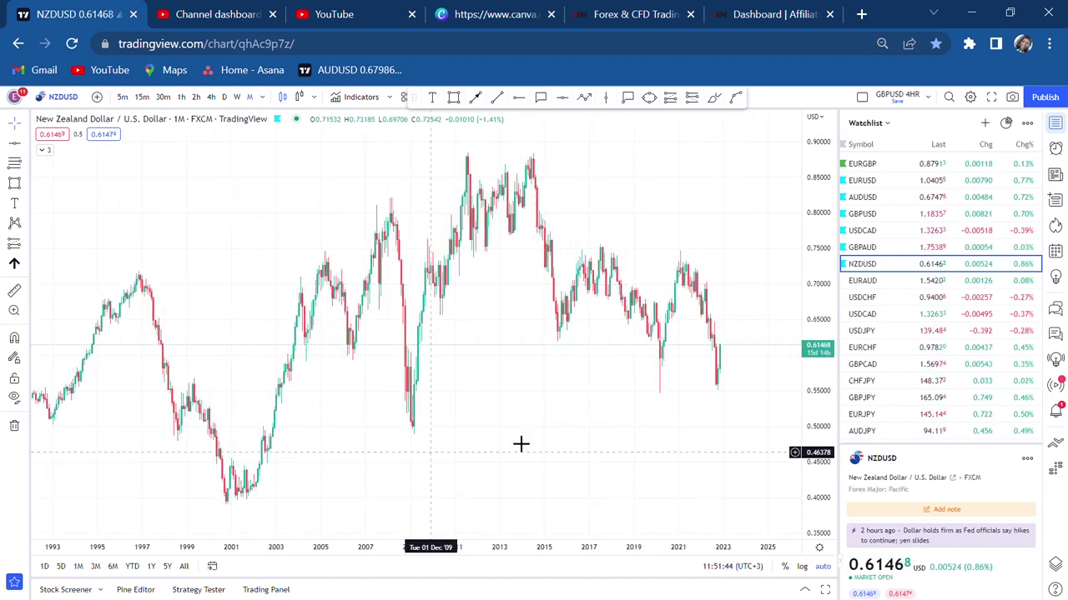
{"action": "left_click_drag", "start_coordinate": [813, 221], "coordinate": [813, 340]}
{"action": "left_click_drag", "start_coordinate": [362, 517], "coordinate": [397, 409]}
{"action": "left_click_drag", "start_coordinate": [681, 369], "coordinate": [508, 393]}
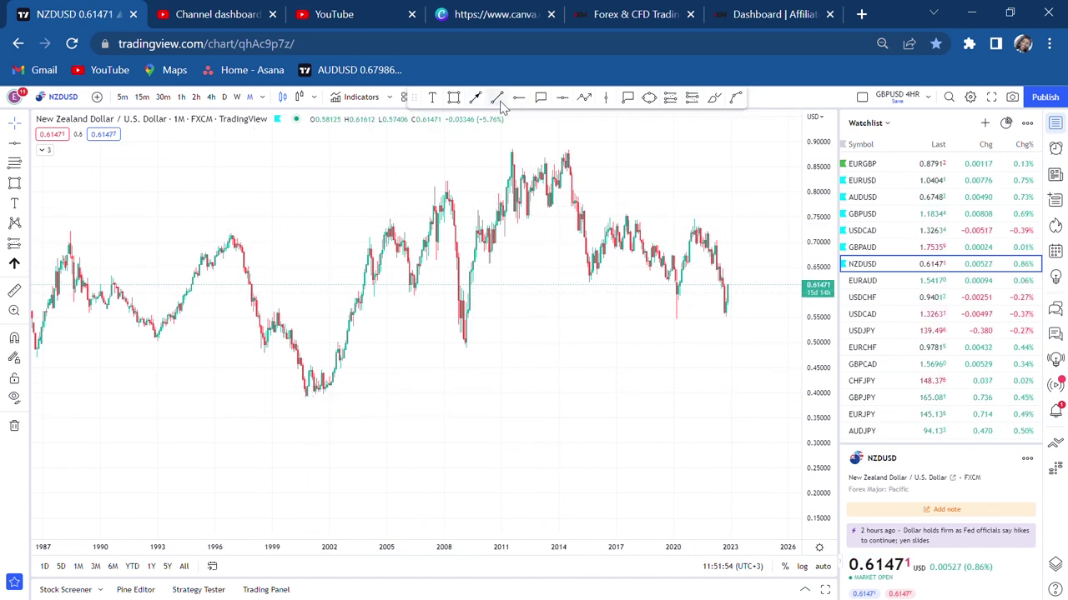
Place a red horizontal line at the 0.39126 low, then another at the 0.88247 high.
{"action": "left_click", "coordinate": [280, 407]}
{"action": "left_click", "coordinate": [564, 348]}
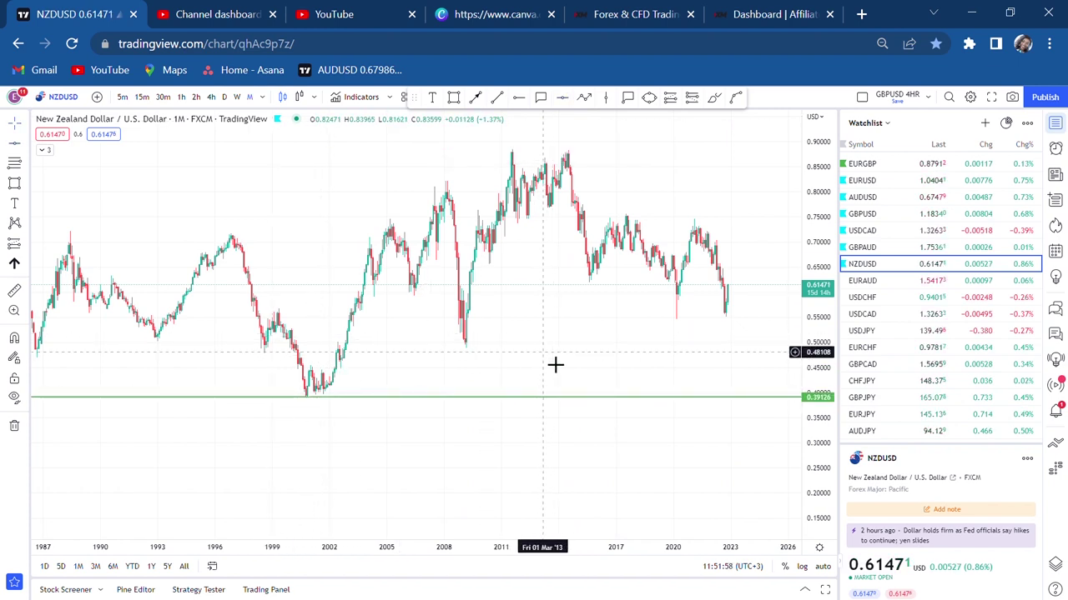
{"action": "left_click", "coordinate": [426, 398]}
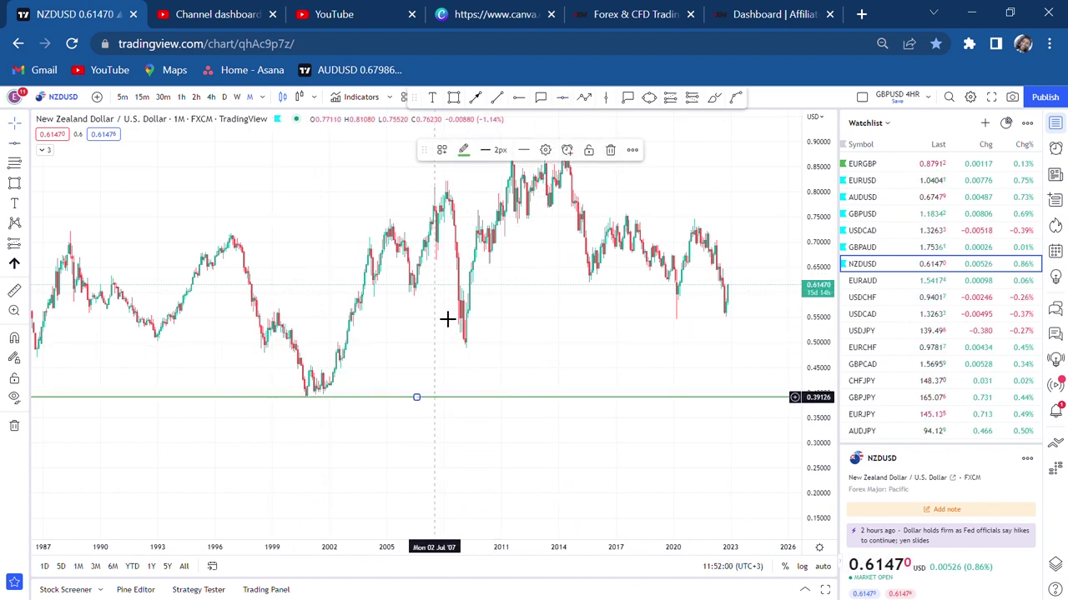
{"action": "left_click", "coordinate": [463, 153]}
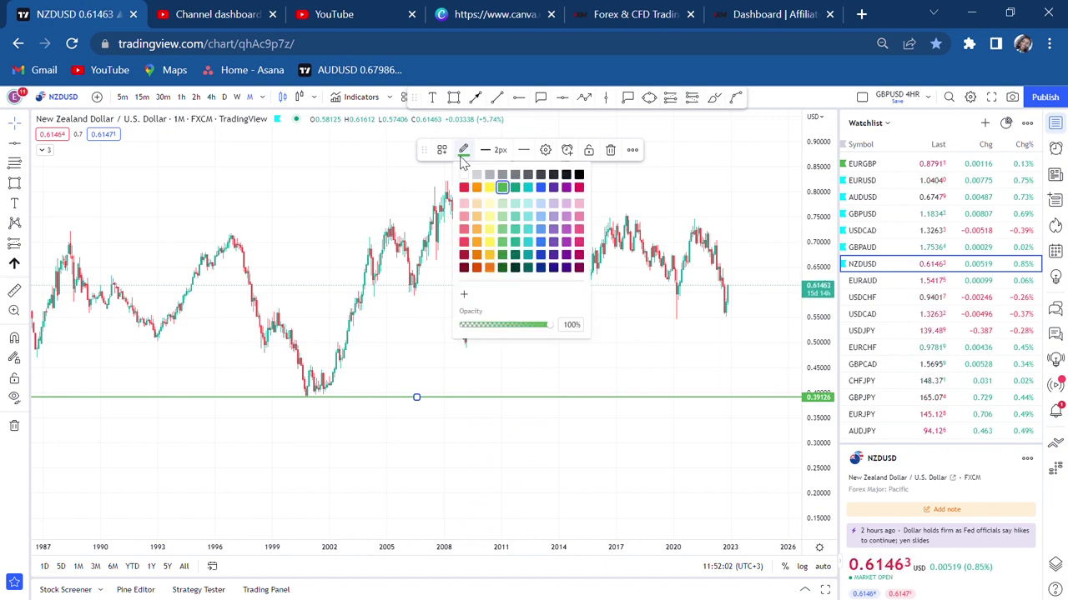
{"action": "left_click", "coordinate": [463, 204]}
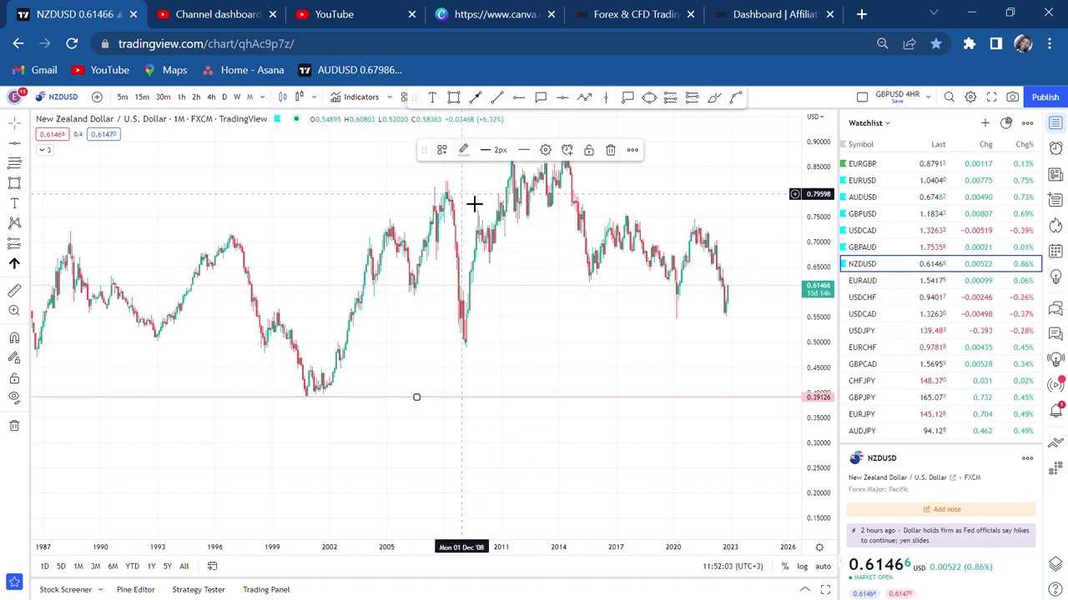
{"action": "left_click", "coordinate": [464, 153]}
{"action": "left_click", "coordinate": [464, 187]}
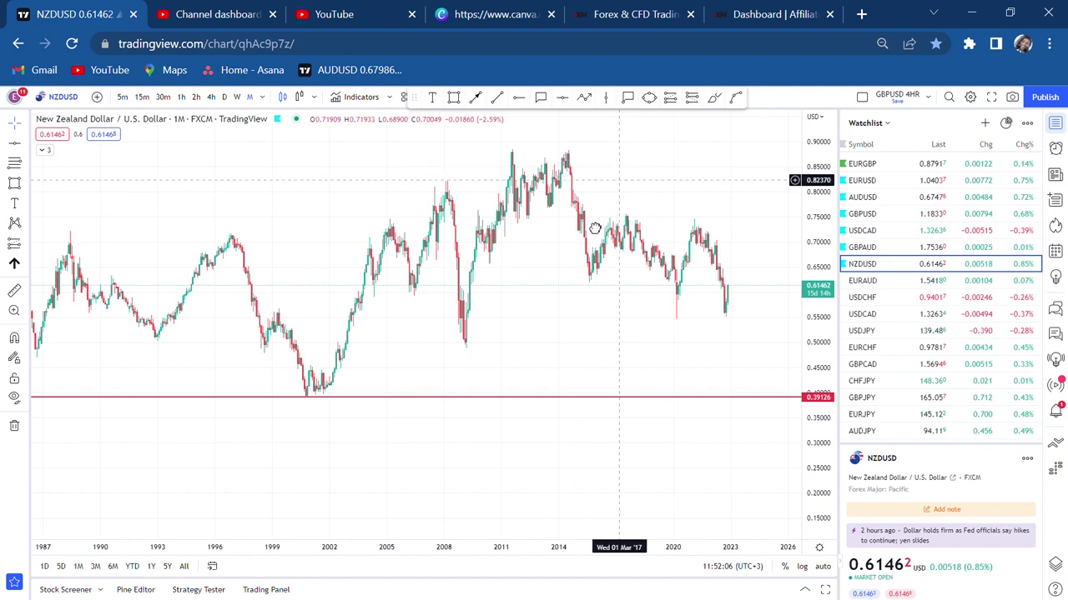
{"action": "left_click_drag", "start_coordinate": [585, 114], "coordinate": [543, 169]}
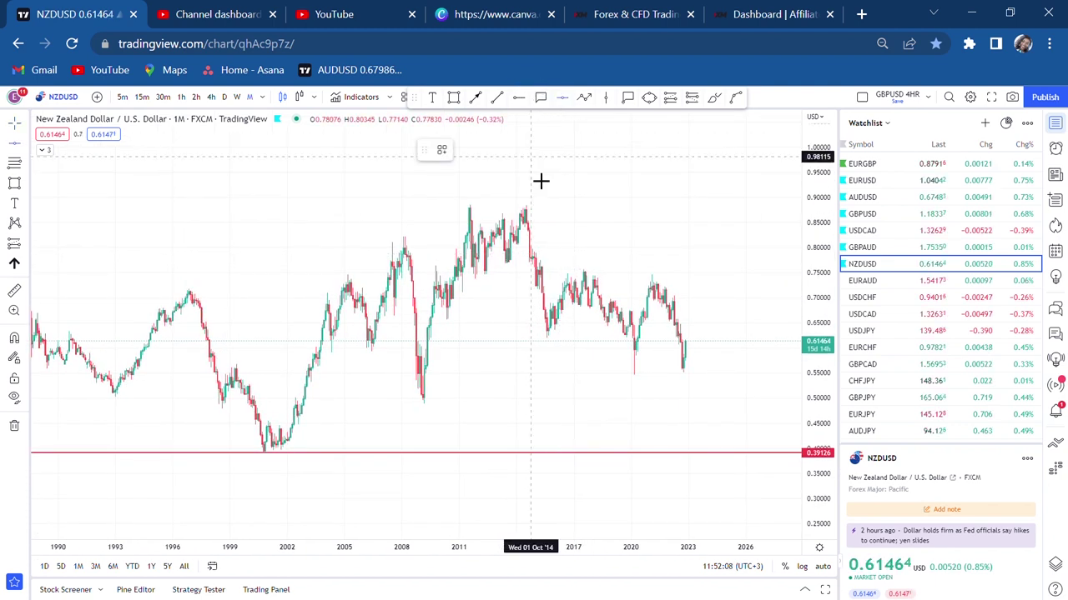
{"action": "left_click", "coordinate": [532, 218]}
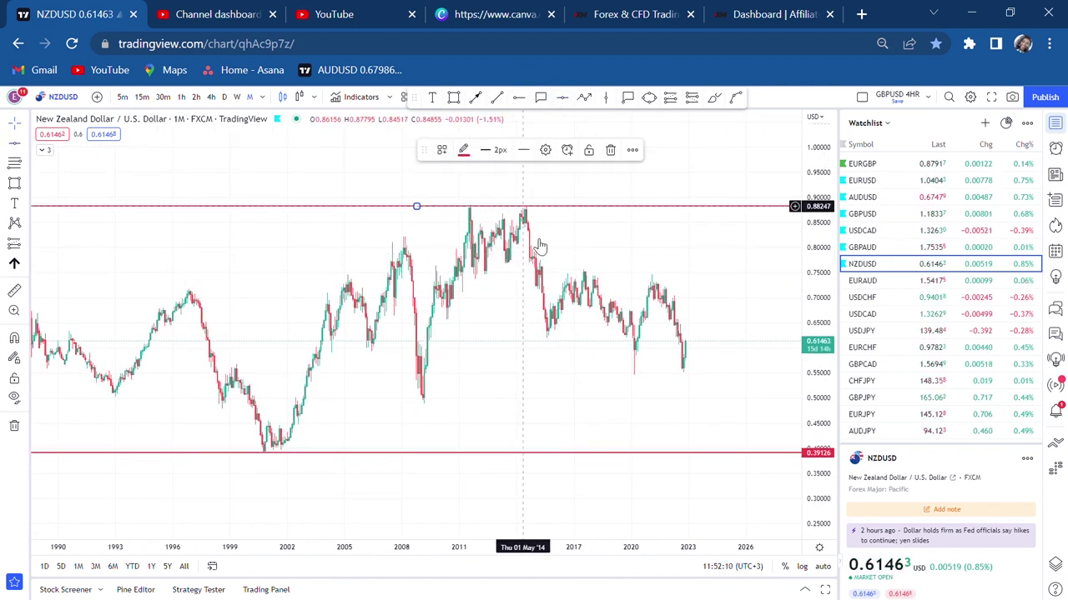
Zoom in and stretch the price scale to enlarge the 2014–present monthly candles.
{"action": "left_click_drag", "start_coordinate": [688, 301], "coordinate": [619, 285]}
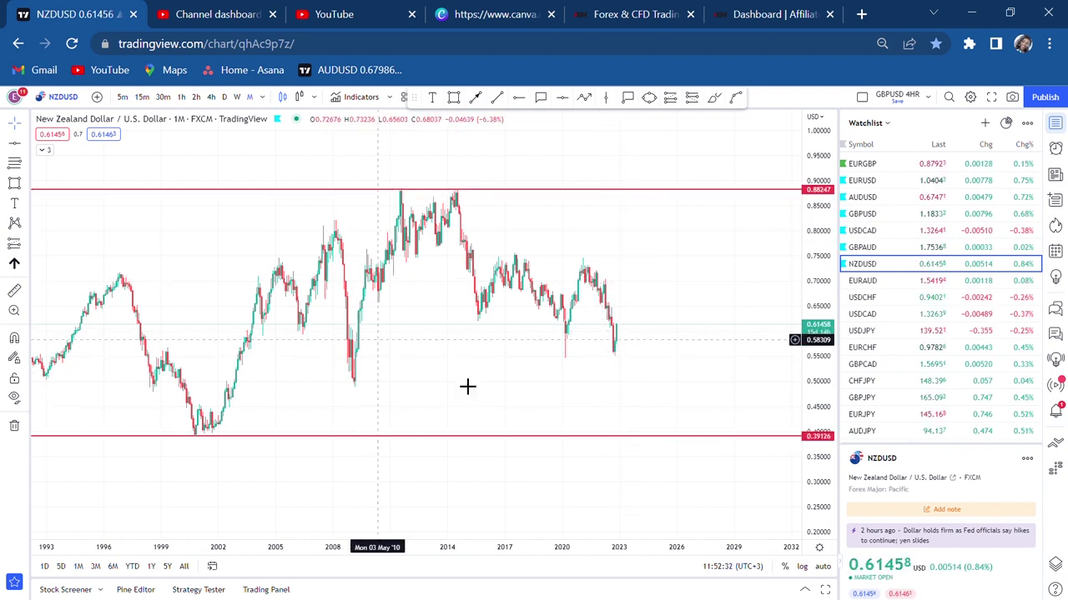
{"action": "scroll", "coordinate": [653, 376], "scroll_direction": "up", "scroll_amount": 2}
{"action": "scroll", "coordinate": [653, 375], "scroll_direction": "up", "scroll_amount": 3}
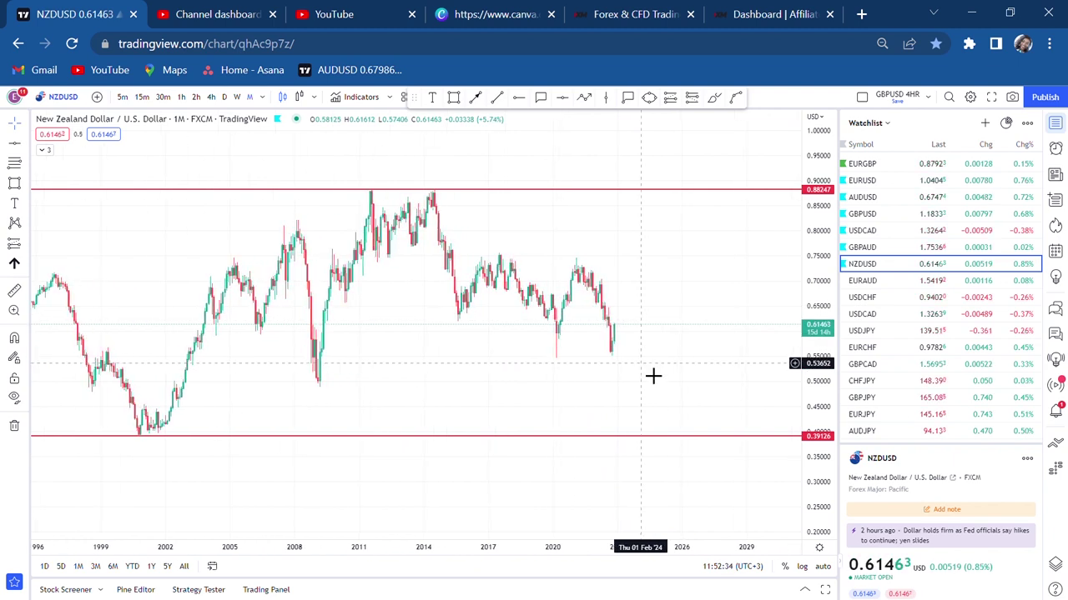
{"action": "scroll", "coordinate": [653, 375], "scroll_direction": "down", "scroll_amount": 2}
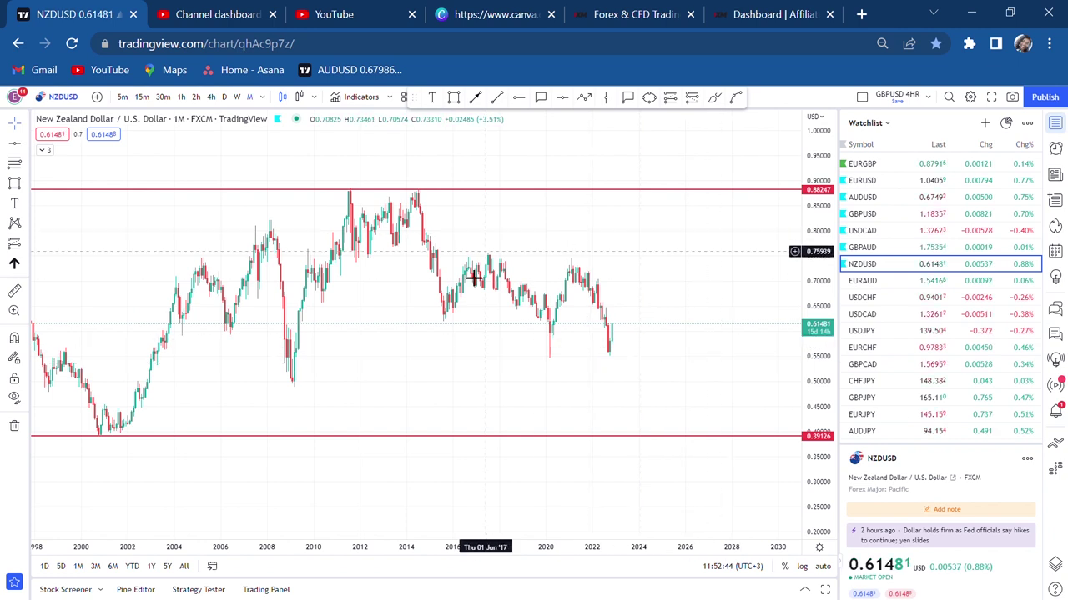
{"action": "scroll", "coordinate": [666, 350], "scroll_direction": "up", "scroll_amount": 5}
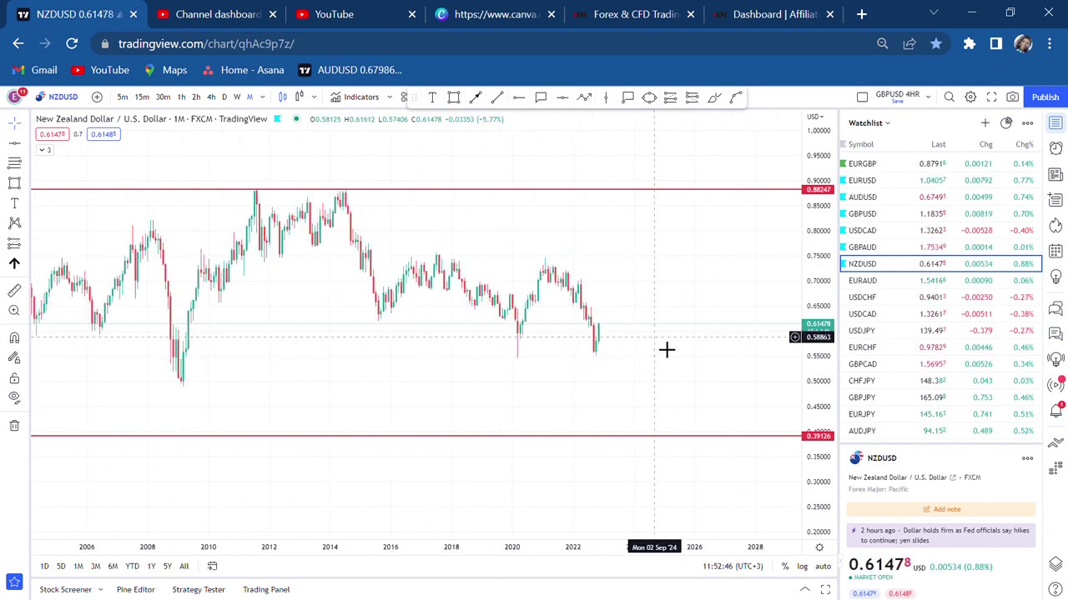
{"action": "scroll", "coordinate": [666, 350], "scroll_direction": "up", "scroll_amount": 4}
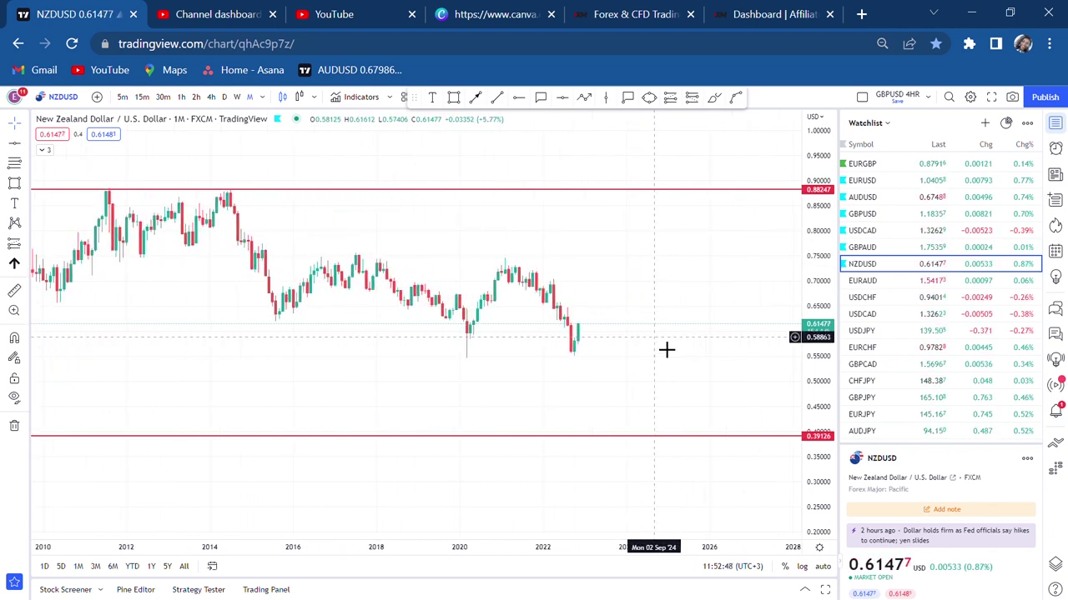
{"action": "left_click_drag", "start_coordinate": [813, 404], "coordinate": [802, 335]}
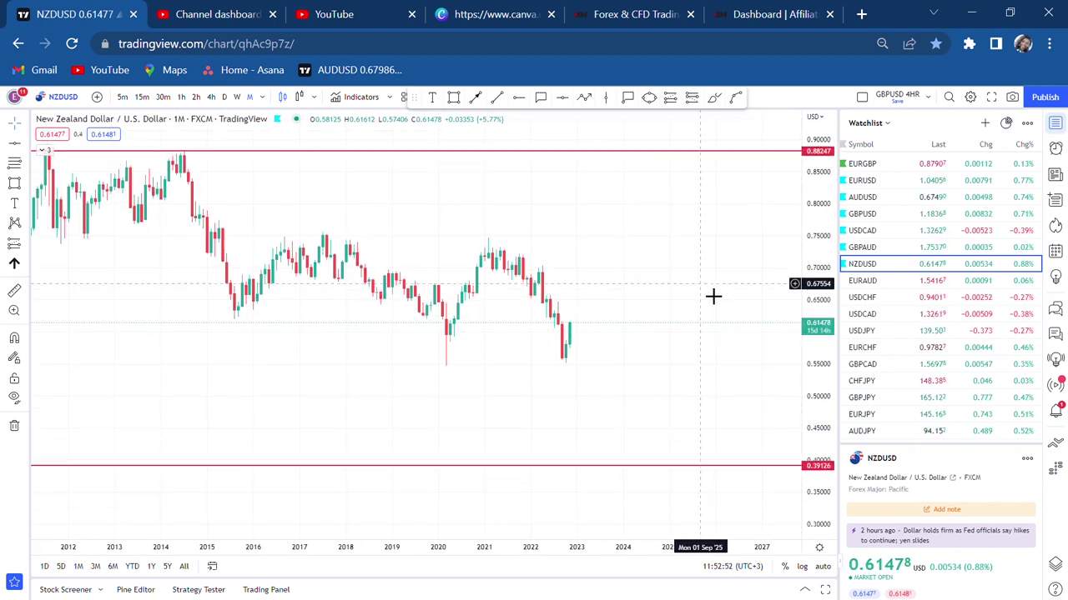
{"action": "left_click_drag", "start_coordinate": [712, 295], "coordinate": [712, 309]}
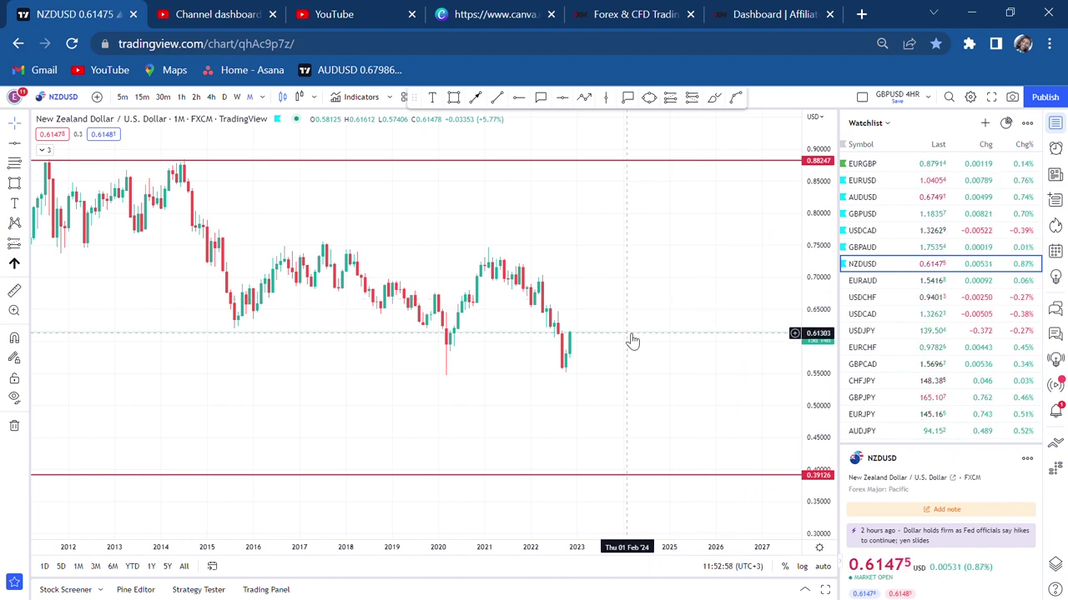
{"action": "scroll", "coordinate": [631, 341], "scroll_direction": "up", "scroll_amount": 3}
{"action": "left_click_drag", "start_coordinate": [822, 432], "coordinate": [793, 274]}
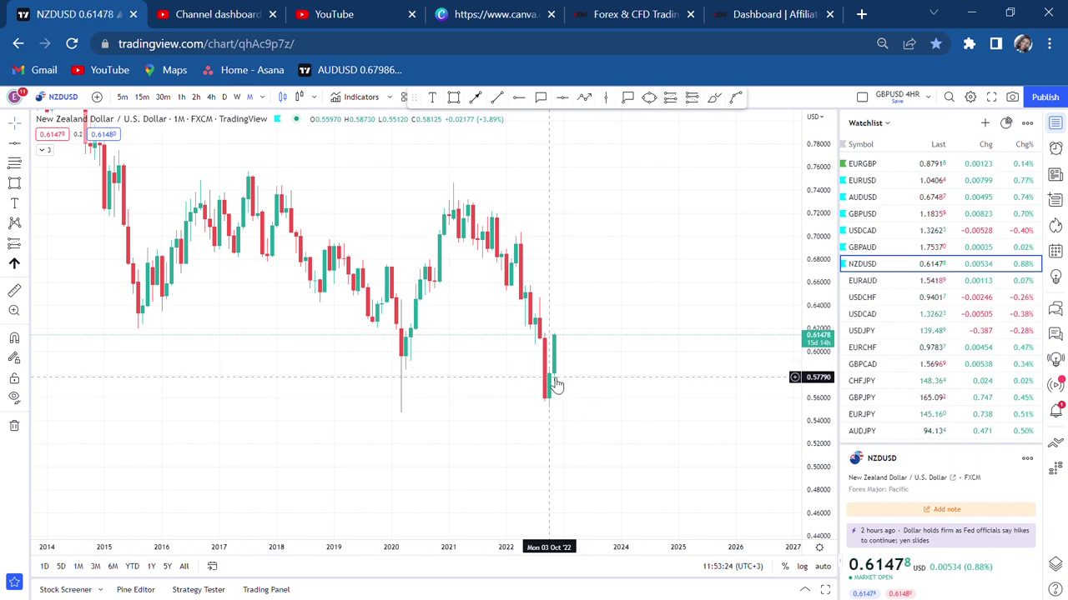
Pan across 1996–2026 history, then zoom in on recent years with both red levels visible.
{"action": "left_click_drag", "start_coordinate": [672, 310], "coordinate": [711, 293]}
{"action": "scroll", "coordinate": [710, 293], "scroll_direction": "down", "scroll_amount": 4}
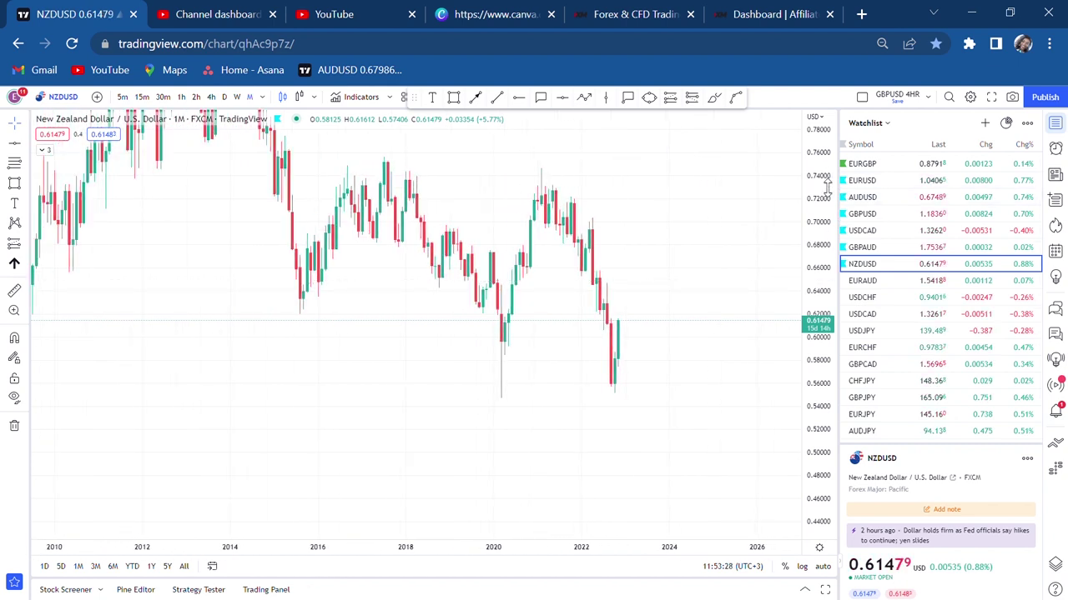
{"action": "left_click_drag", "start_coordinate": [833, 187], "coordinate": [433, 369]}
{"action": "left_click_drag", "start_coordinate": [291, 350], "coordinate": [412, 375]}
{"action": "left_click_drag", "start_coordinate": [64, 434], "coordinate": [398, 439]}
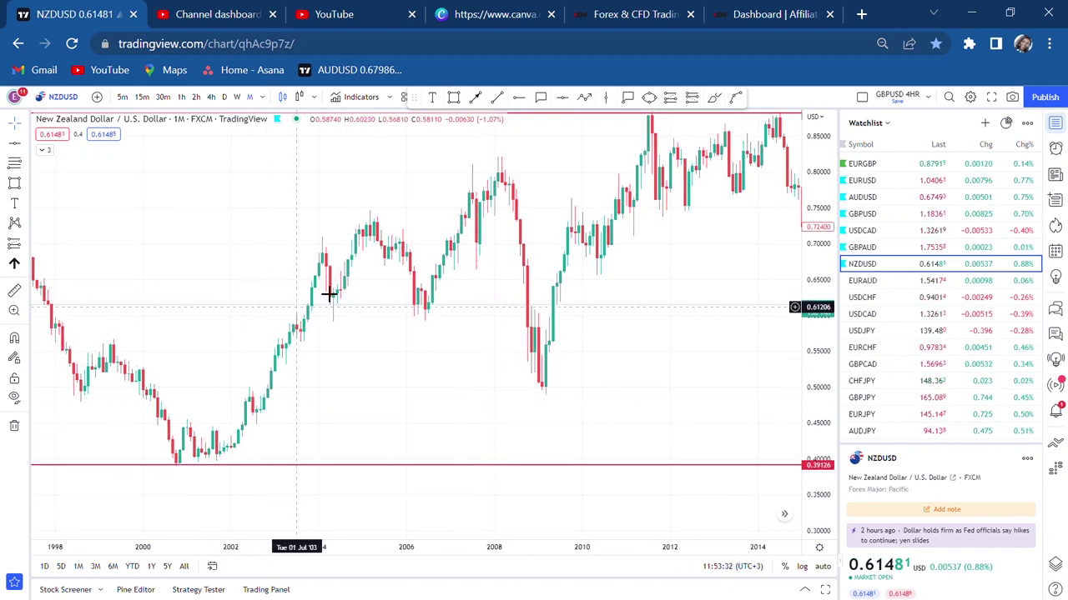
{"action": "left_click_drag", "start_coordinate": [442, 325], "coordinate": [304, 379]}
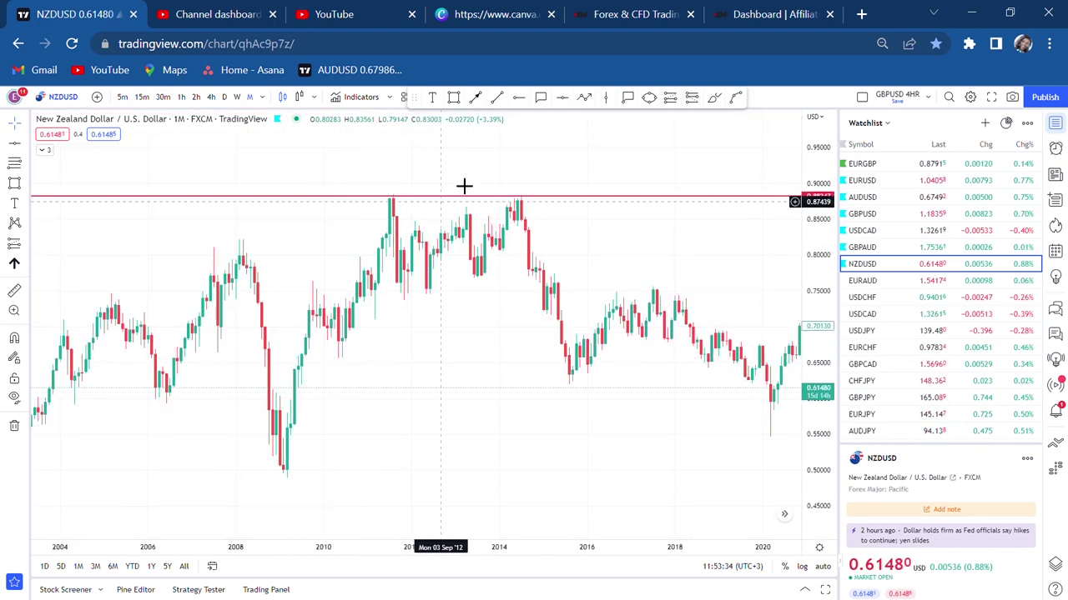
{"action": "left_click_drag", "start_coordinate": [606, 408], "coordinate": [374, 389]}
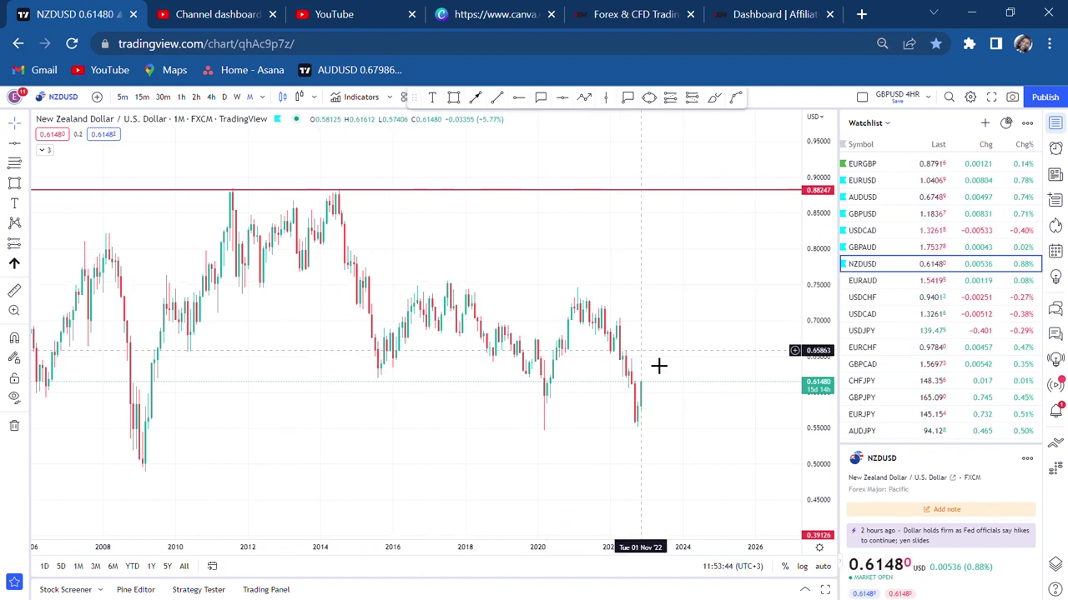
{"action": "left_click_drag", "start_coordinate": [670, 369], "coordinate": [544, 307]}
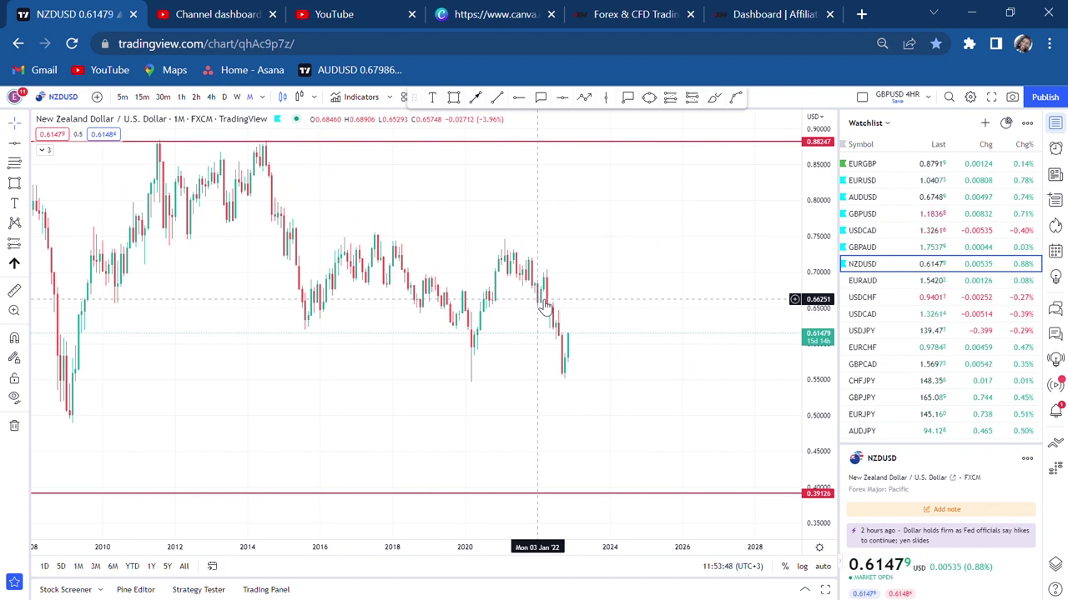
{"action": "left_click_drag", "start_coordinate": [281, 384], "coordinate": [381, 365]}
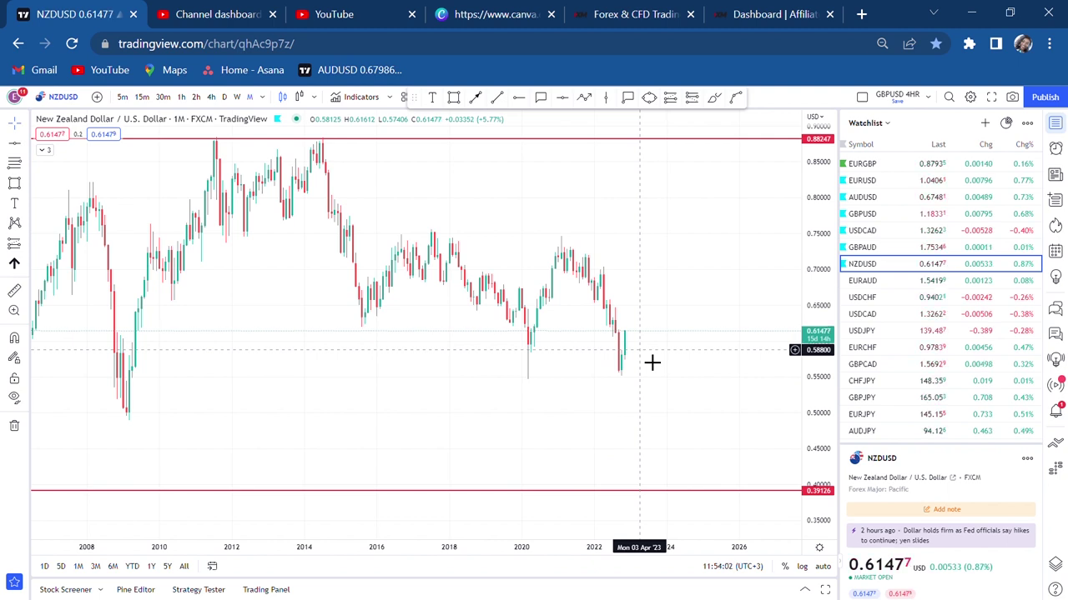
{"action": "scroll", "coordinate": [652, 363], "scroll_direction": "up", "scroll_amount": 2}
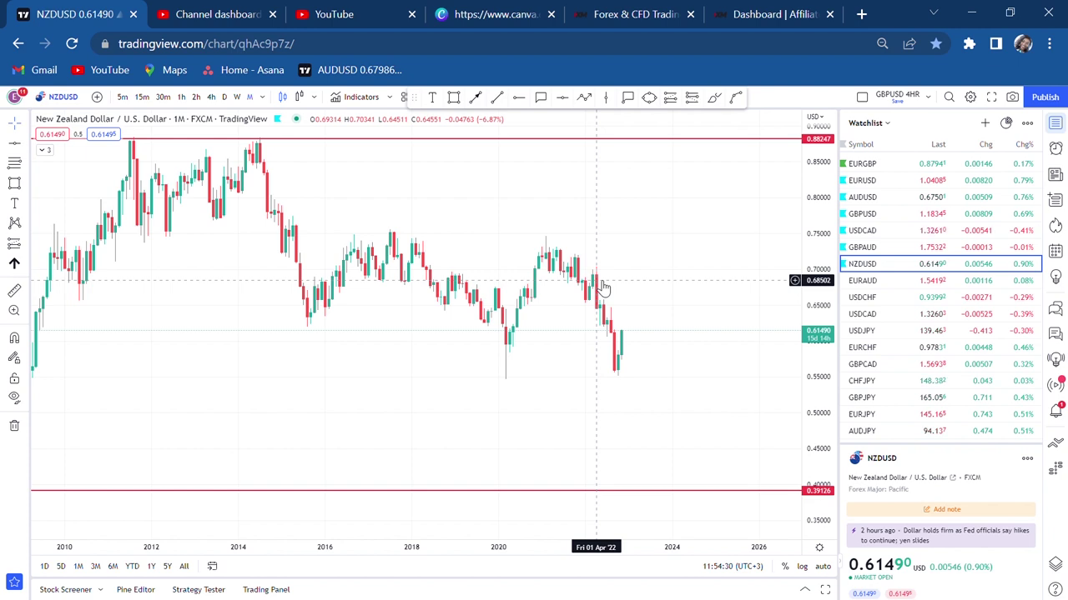
{"action": "scroll", "coordinate": [603, 287], "scroll_direction": "up", "scroll_amount": 2}
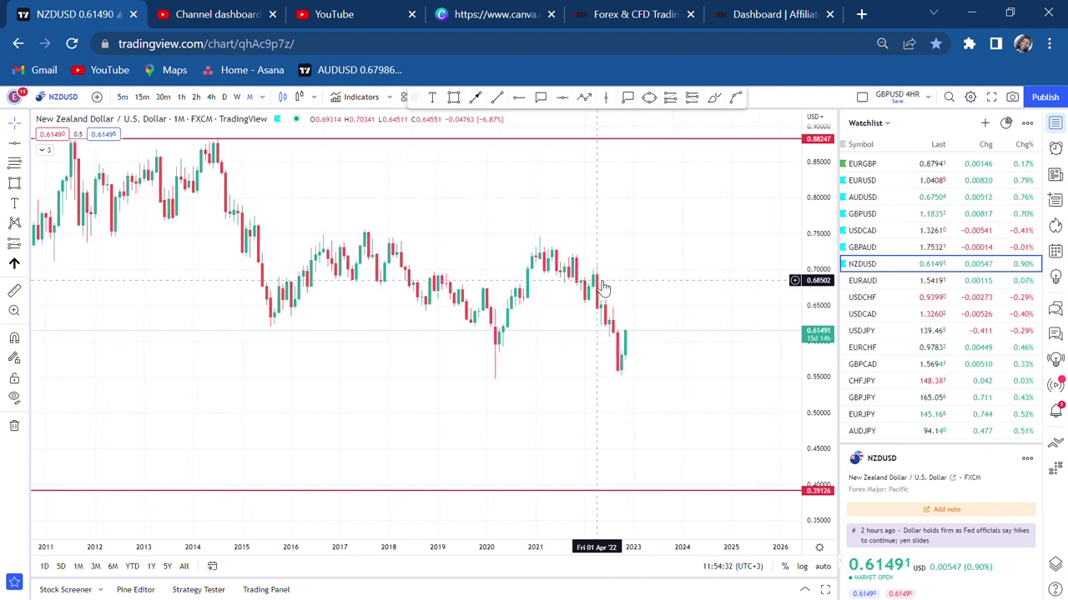
Draw a grey box over the 0.547–0.561 lows and place a text label below it.
{"action": "left_click_drag", "start_coordinate": [827, 426], "coordinate": [813, 305]}
{"action": "left_click", "coordinate": [453, 97]}
{"action": "mouse_move", "coordinate": [407, 406]}
{"action": "left_mouse_down"}
{"action": "mouse_move", "coordinate": [748, 428]}
{"action": "mouse_move", "coordinate": [731, 422]}
{"action": "left_mouse_up"}
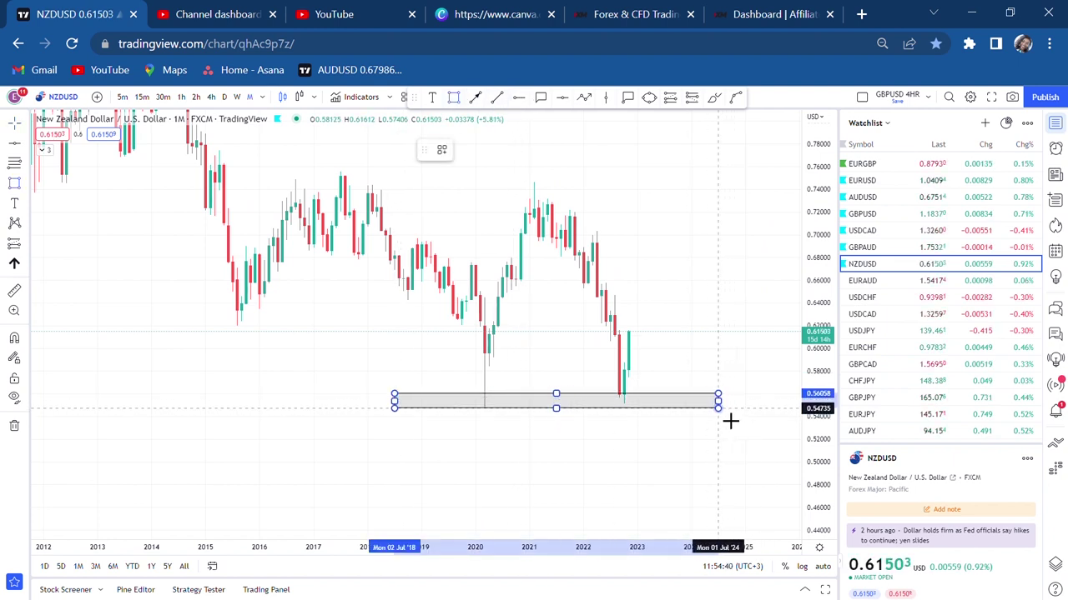
{"action": "left_click_drag", "start_coordinate": [675, 304], "coordinate": [646, 295]}
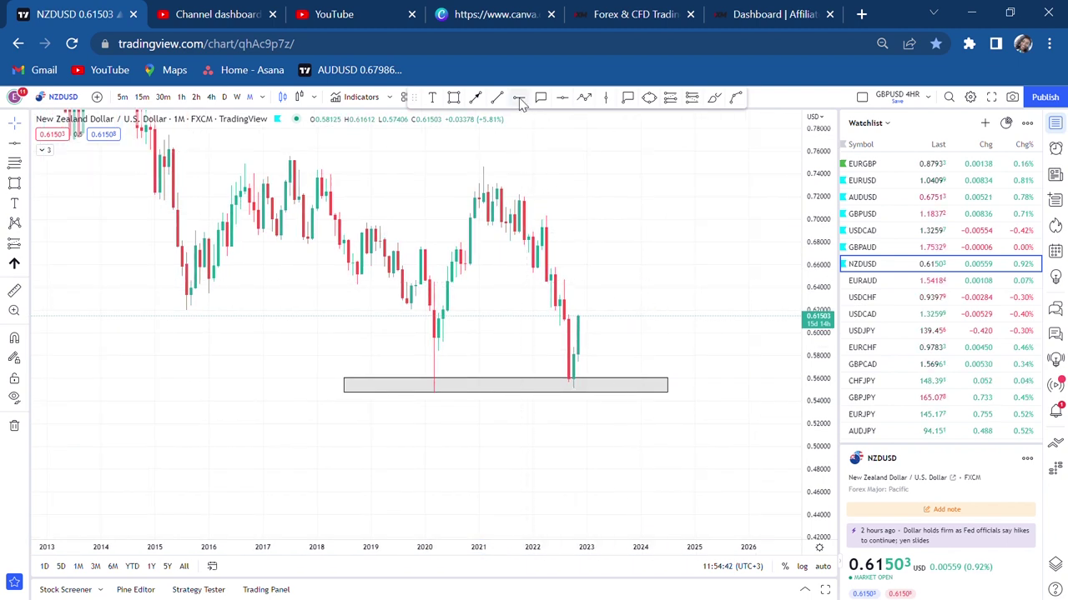
{"action": "left_click", "coordinate": [434, 99]}
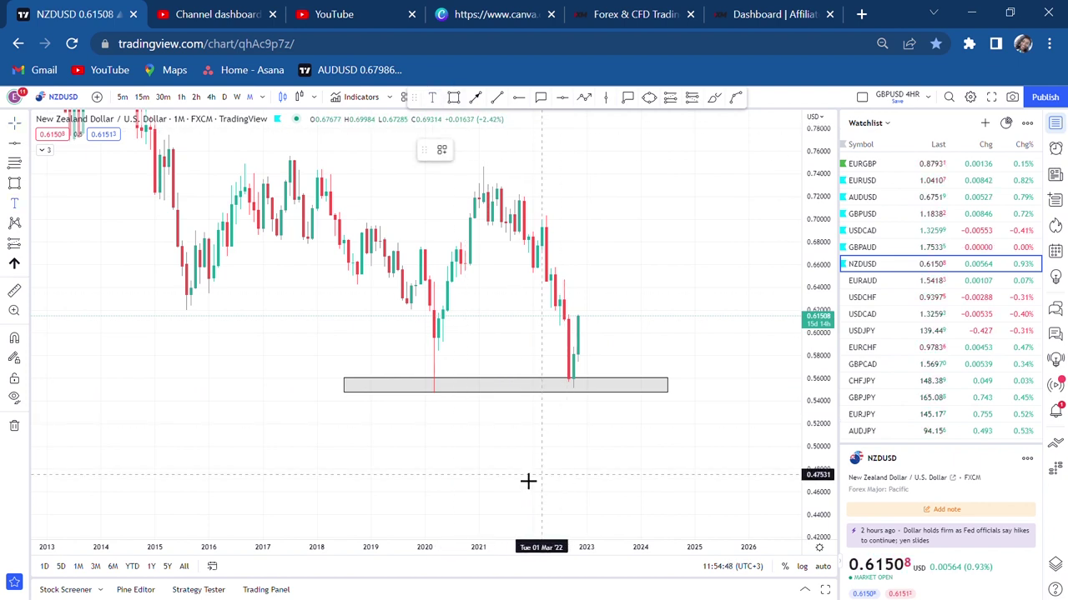
{"action": "left_click", "coordinate": [470, 410]}
Apply the POSSIBLE DOUBLE BOTTOM template as the label text.
{"action": "left_click", "coordinate": [488, 497]}
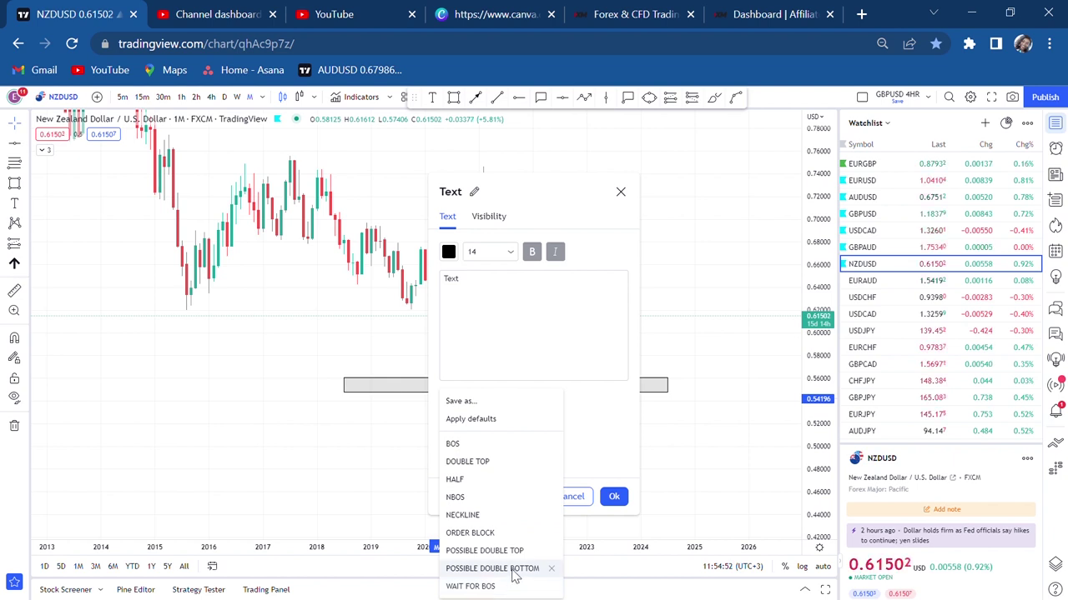
{"action": "left_click", "coordinate": [492, 568]}
{"action": "left_click", "coordinate": [614, 497]}
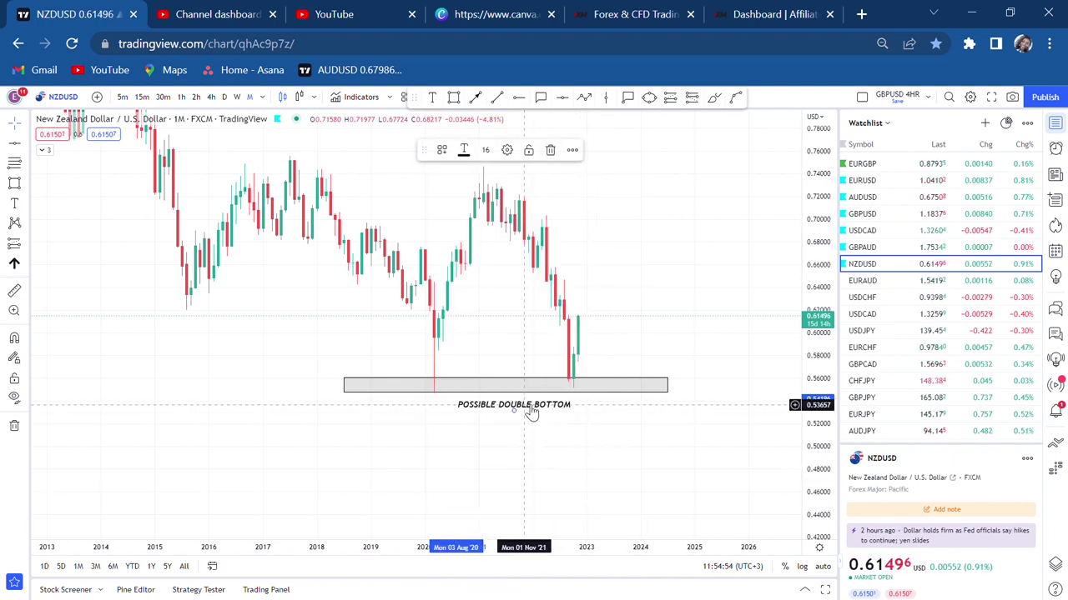
Add a horizontal line across the twin highs near 0.746.
{"action": "left_click_drag", "start_coordinate": [637, 261], "coordinate": [627, 285]}
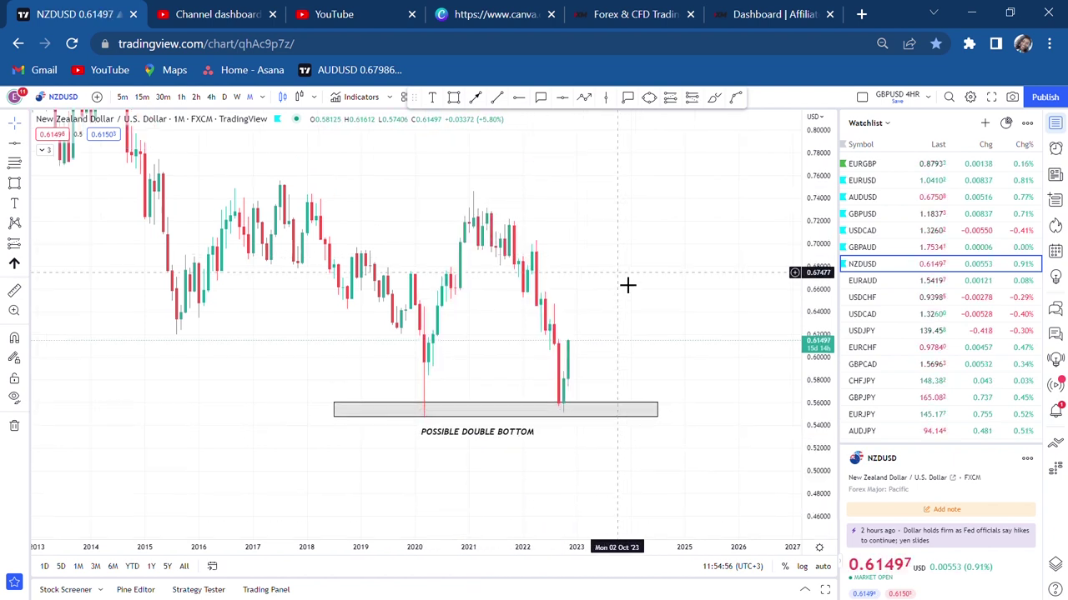
{"action": "left_click", "coordinate": [562, 98]}
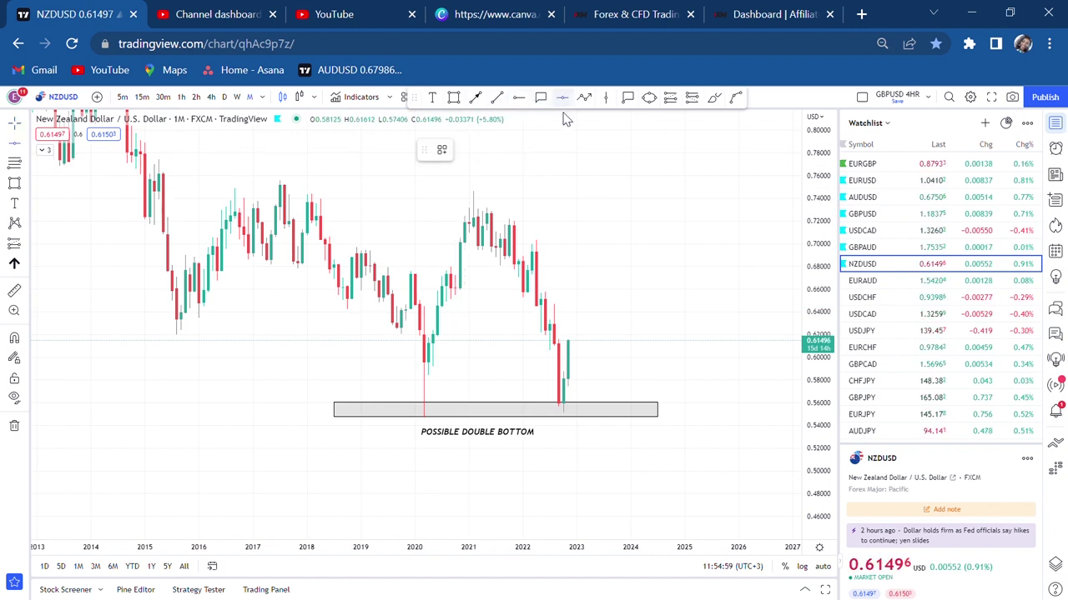
{"action": "left_click", "coordinate": [529, 195]}
Add a NECKLINE text label and position it on the red 0.74632 line.
{"action": "left_click", "coordinate": [600, 255]}
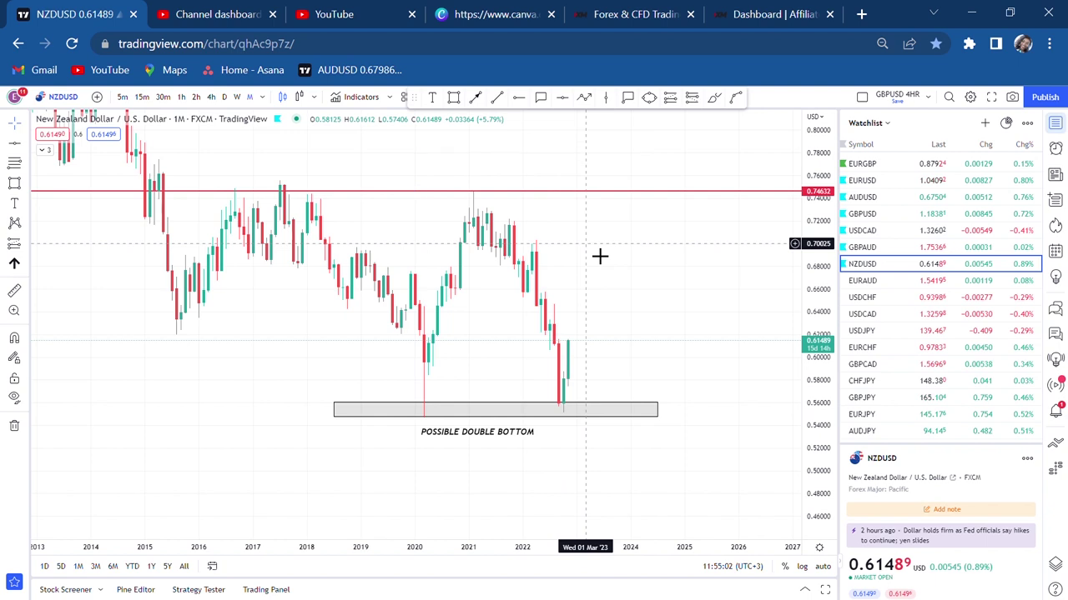
{"action": "left_click_drag", "start_coordinate": [600, 256], "coordinate": [592, 273]}
{"action": "left_click", "coordinate": [433, 99]}
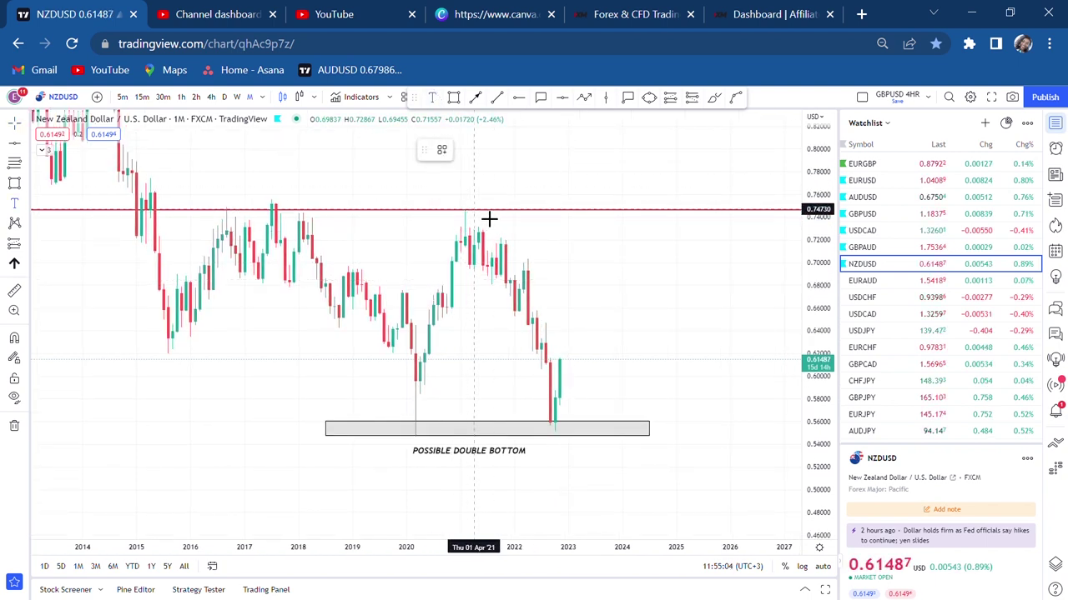
{"action": "left_click", "coordinate": [473, 205]}
{"action": "key", "text": "BackSpace"}
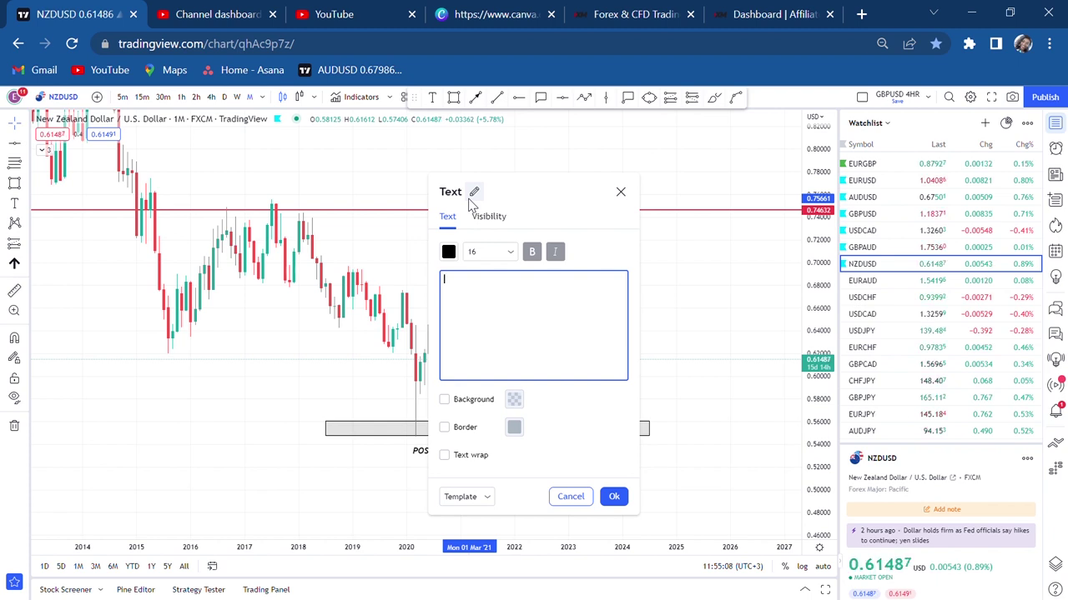
{"action": "type", "text": "NECKLINE"}
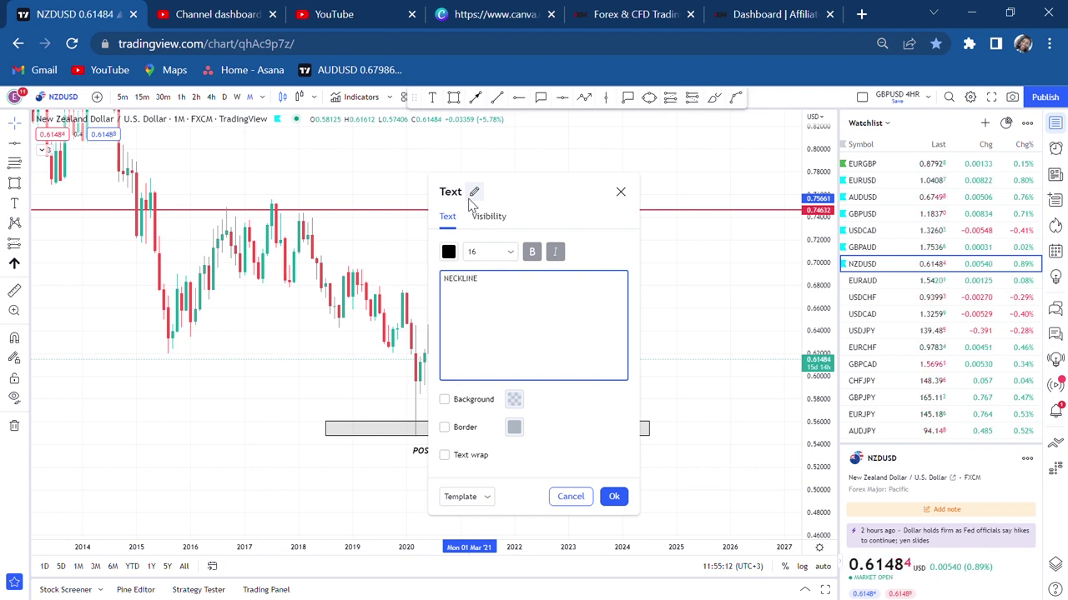
{"action": "left_click", "coordinate": [719, 314]}
{"action": "left_click", "coordinate": [482, 212]}
{"action": "left_click_drag", "start_coordinate": [482, 212], "coordinate": [463, 209]}
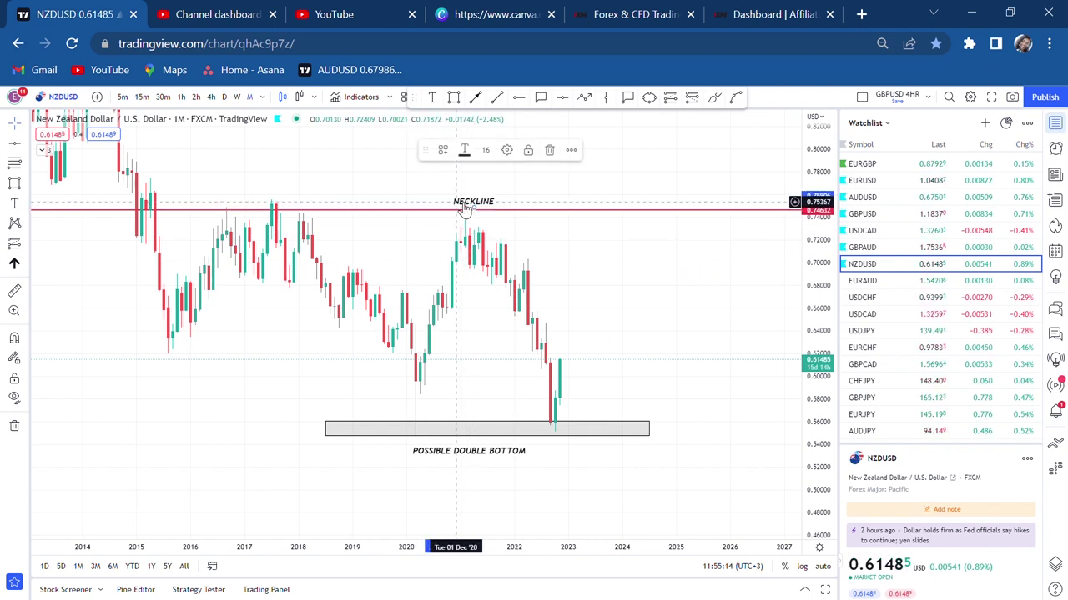
{"action": "left_click", "coordinate": [15, 292]}
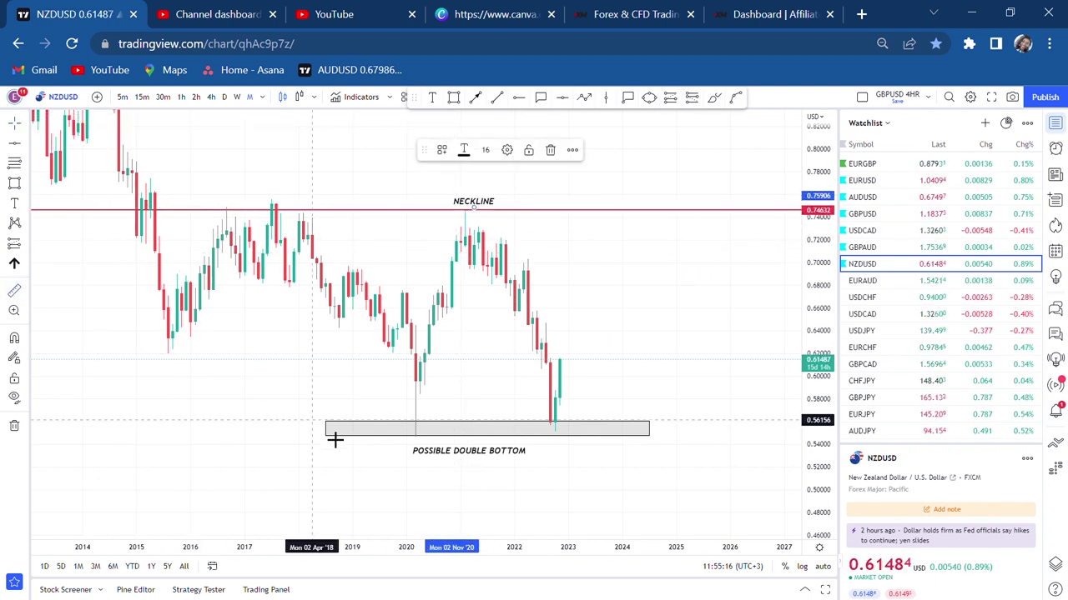
Measure from the grey box up to the neckline and colour the 0.64781 halfway line green.
{"action": "left_click", "coordinate": [368, 450]}
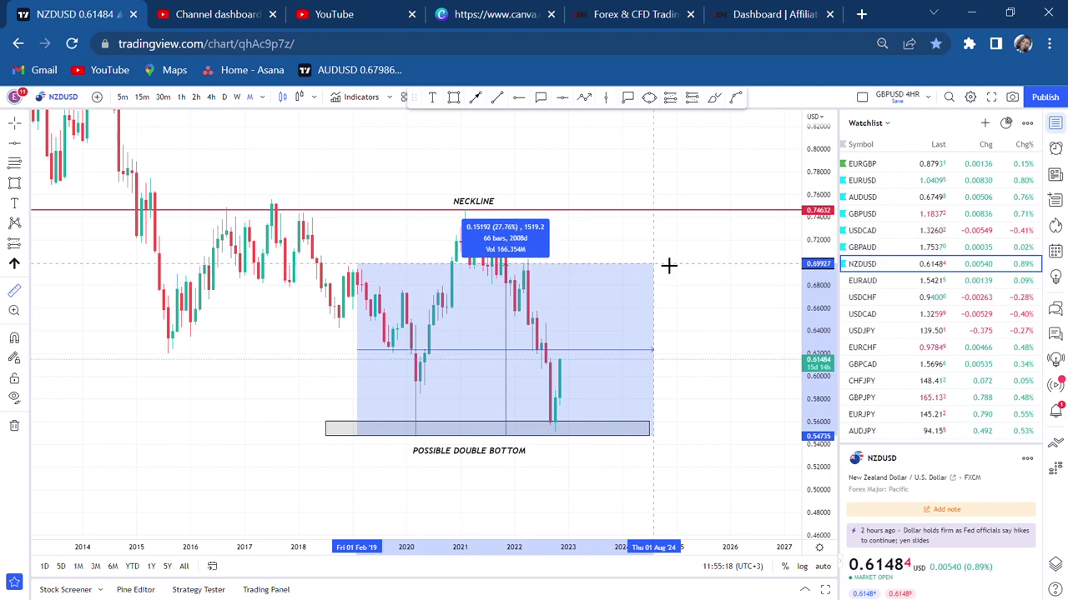
{"action": "left_click", "coordinate": [691, 214]}
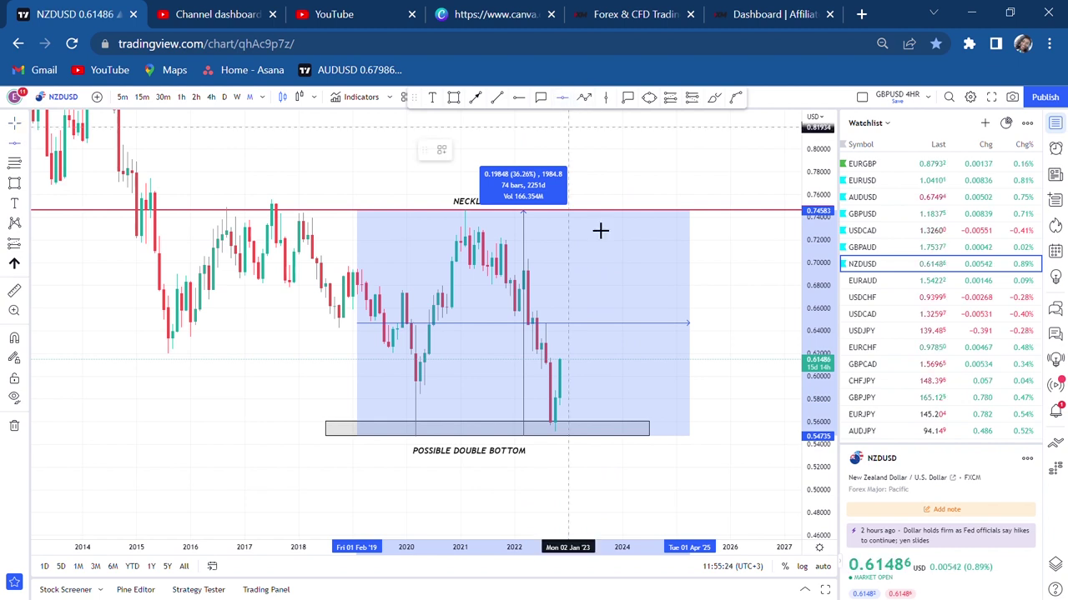
{"action": "left_click", "coordinate": [600, 326]}
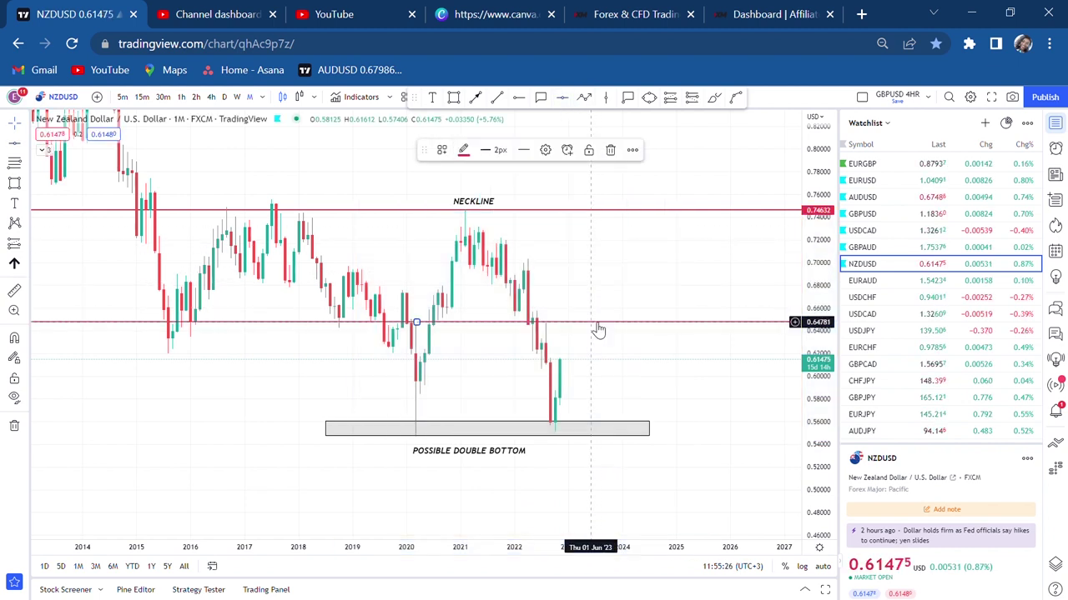
{"action": "left_click", "coordinate": [464, 149]}
{"action": "left_click", "coordinate": [502, 188]}
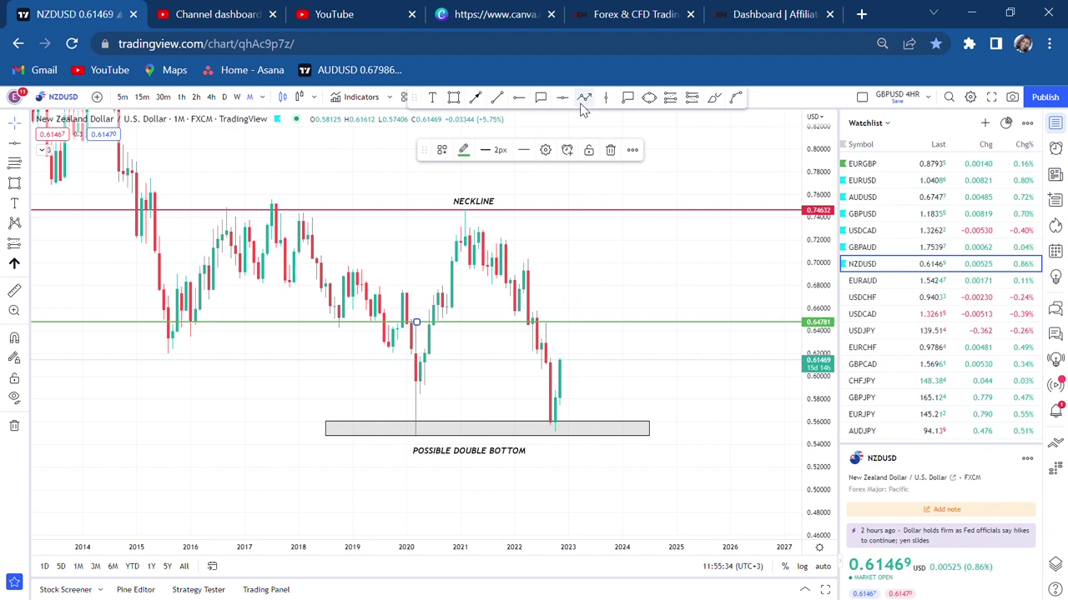
{"action": "key", "text": "Escape"}
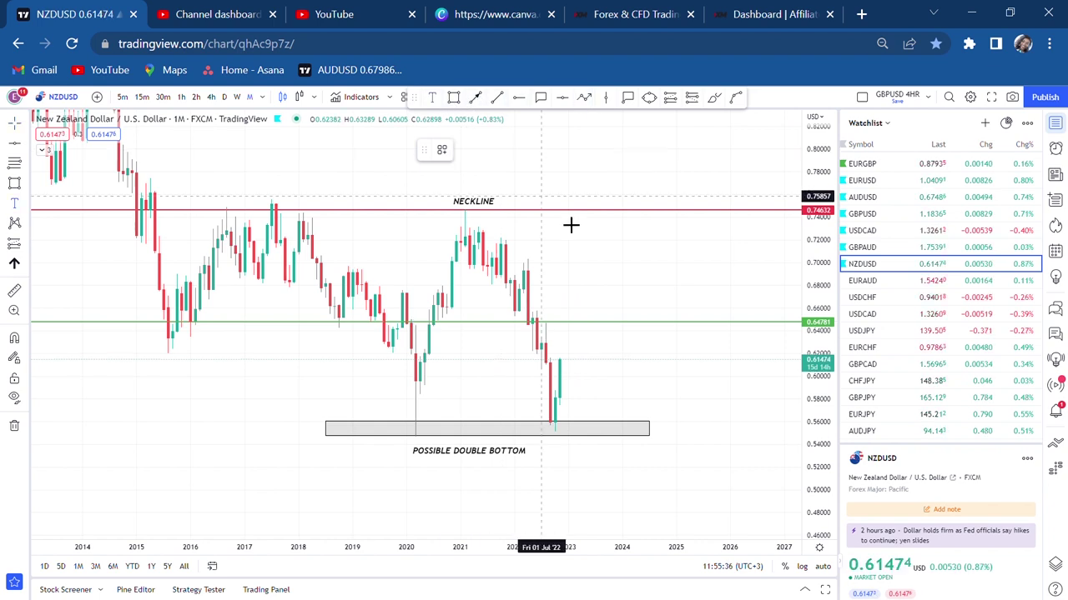
Add a HALF text label and move it onto the green 0.64781 line.
{"action": "left_click", "coordinate": [624, 319]}
{"action": "type", "text": "HAL"}
{"action": "left_click", "coordinate": [703, 295]}
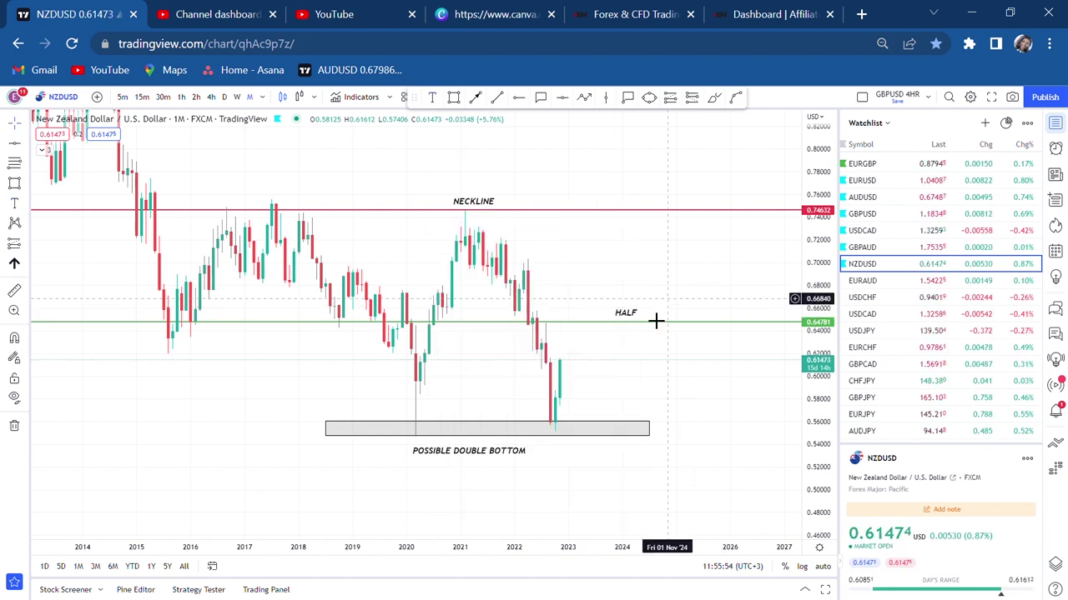
{"action": "left_click", "coordinate": [622, 326]}
{"action": "left_click_drag", "start_coordinate": [622, 325], "coordinate": [600, 327]}
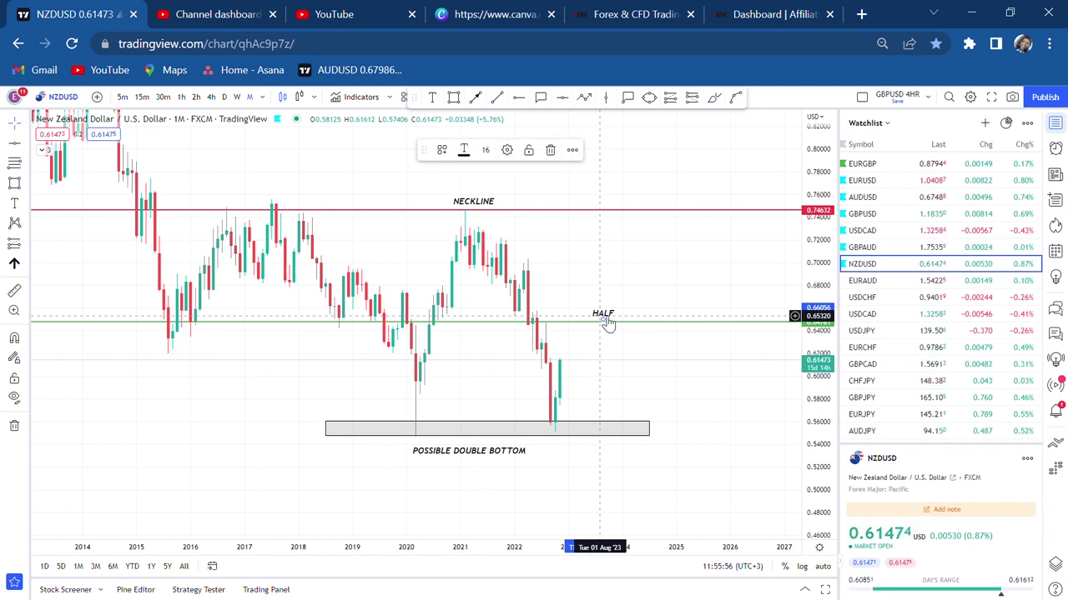
{"action": "left_click", "coordinate": [653, 381]}
Shift the POSSIBLE DOUBLE BOTTOM label right to centre it under the grey box.
{"action": "scroll", "coordinate": [653, 381], "scroll_direction": "up", "scroll_amount": 1}
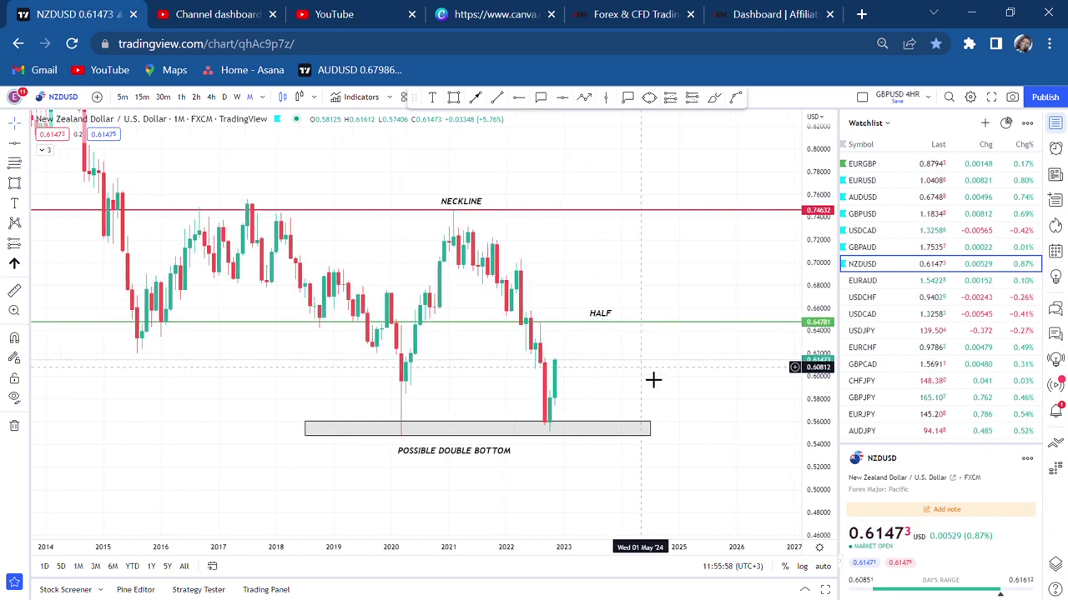
{"action": "left_click_drag", "start_coordinate": [462, 458], "coordinate": [486, 461]}
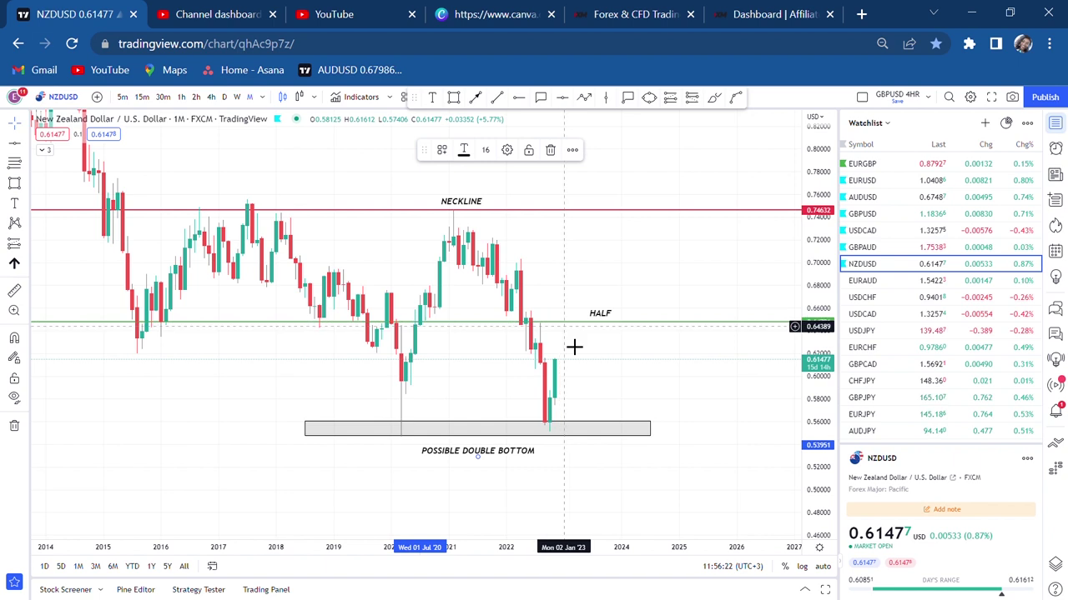
{"action": "scroll", "coordinate": [573, 401], "scroll_direction": "up", "scroll_amount": 2}
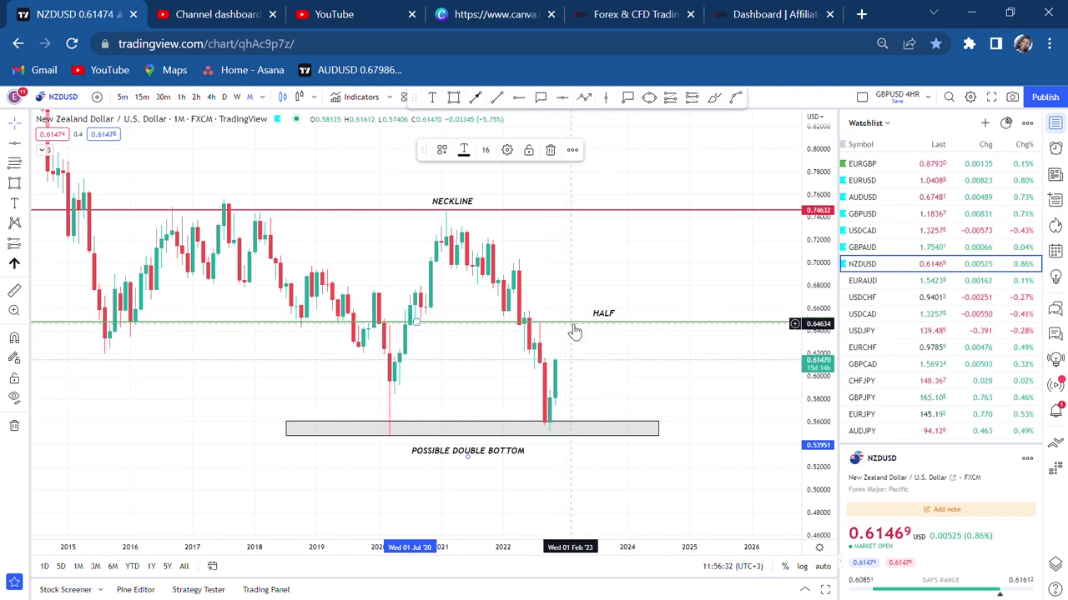
Draw a light yellow box over the latest candles above the lows.
{"action": "left_click", "coordinate": [453, 96]}
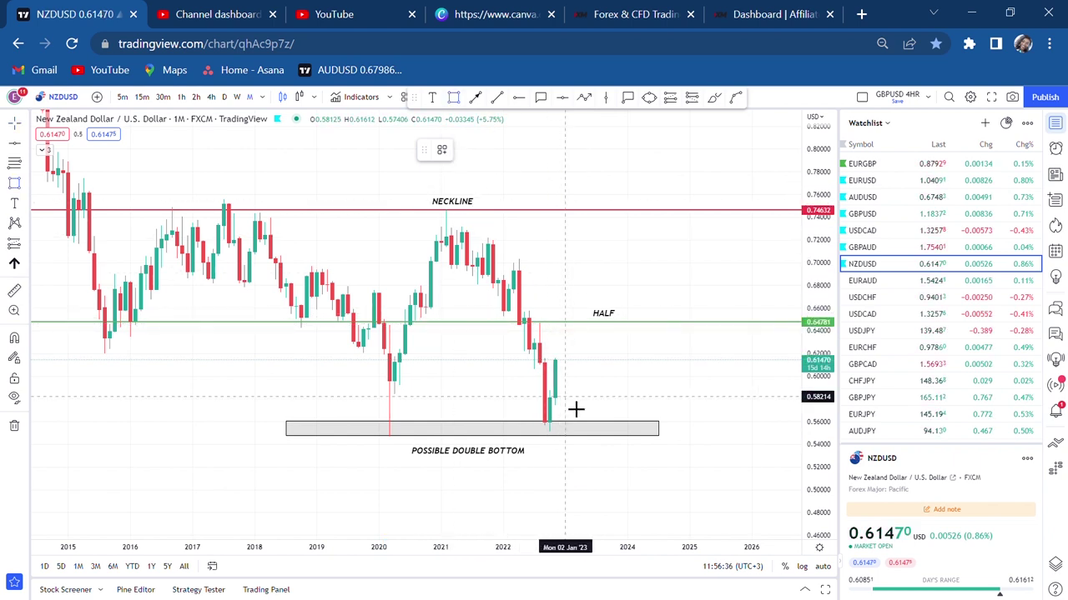
{"action": "left_click_drag", "start_coordinate": [529, 389], "coordinate": [622, 445]}
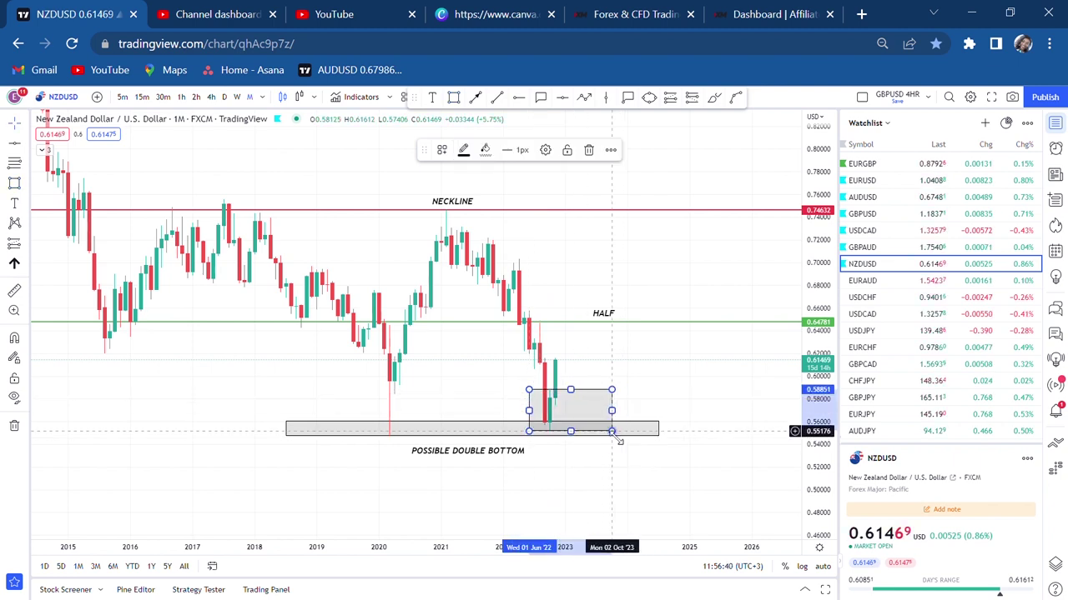
{"action": "left_click", "coordinate": [485, 150]}
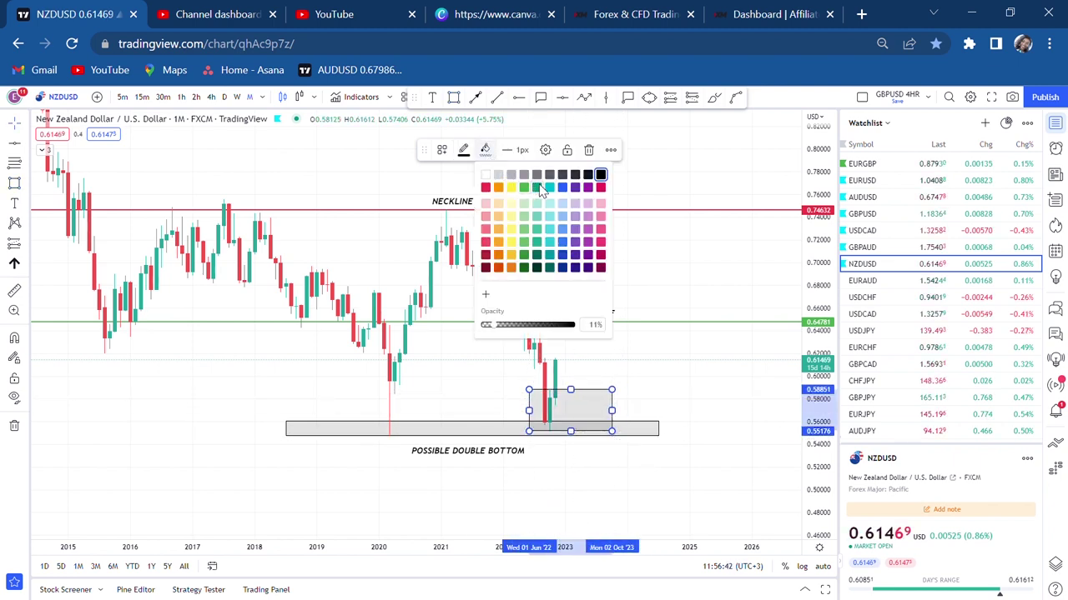
{"action": "left_click", "coordinate": [511, 187]}
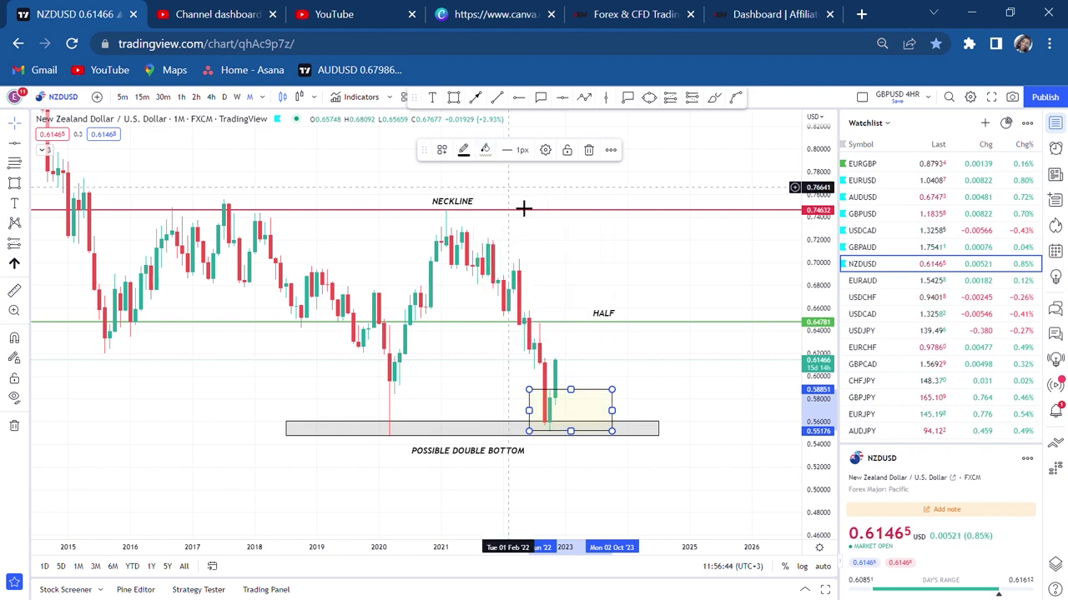
{"action": "left_click", "coordinate": [642, 394]}
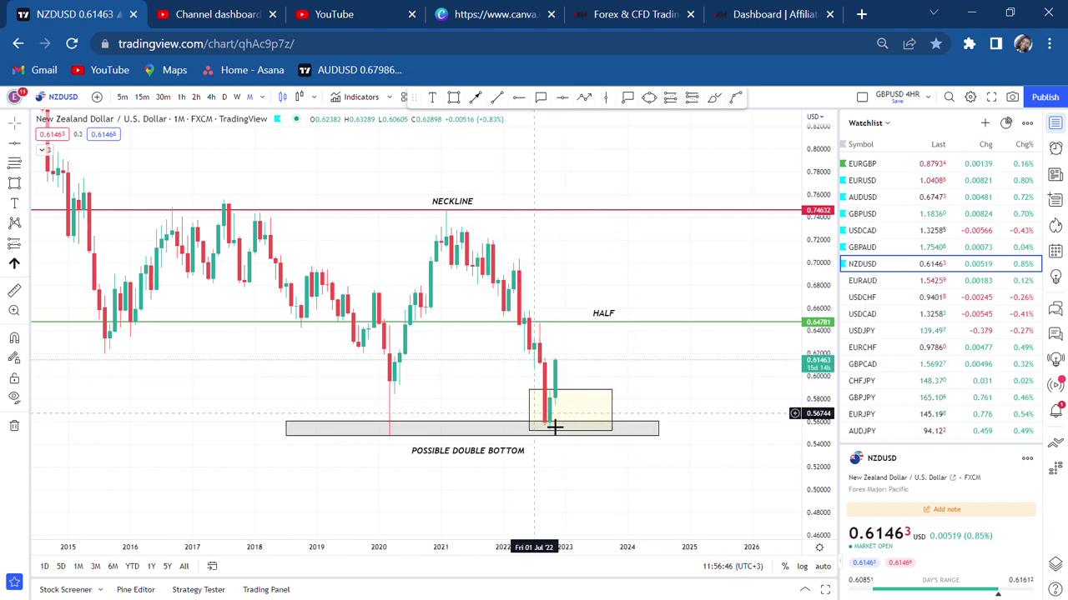
Measure the recent price rebound from the lows.
{"action": "left_click", "coordinate": [15, 290]}
{"action": "left_click", "coordinate": [597, 377]}
{"action": "left_click", "coordinate": [645, 334]}
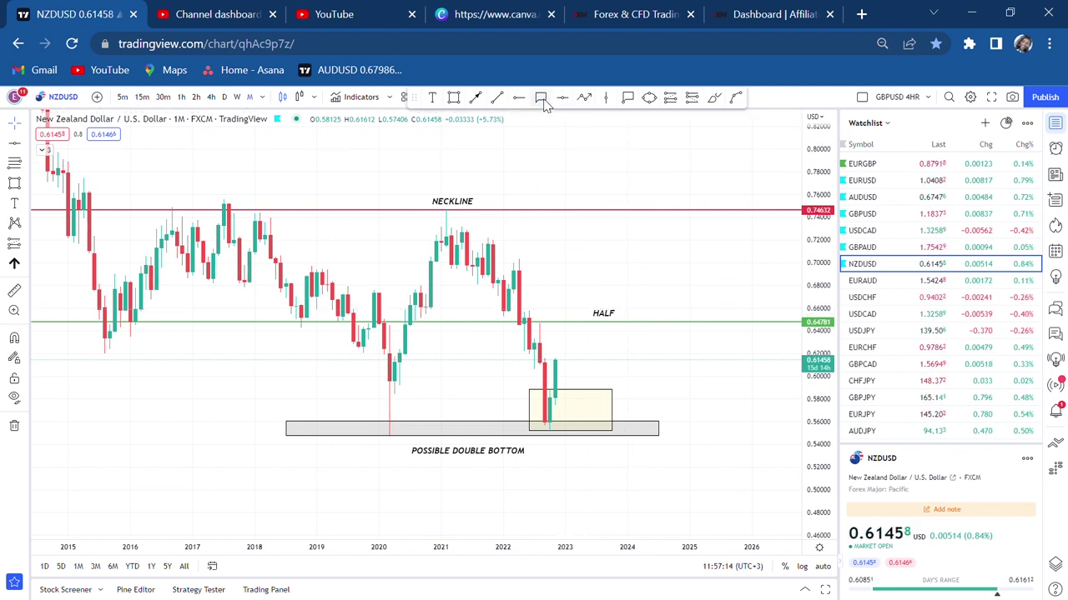
Add a black 'WBB' callout anchored inside the pale yellow box, with its label to the right.
{"action": "left_click_drag", "start_coordinate": [631, 404], "coordinate": [669, 389]}
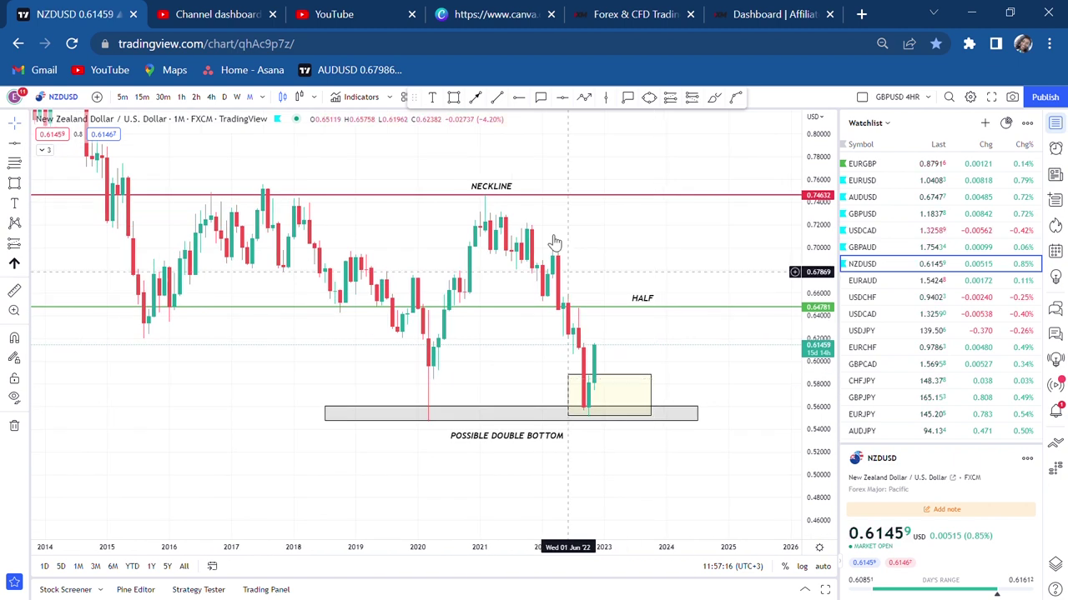
{"action": "left_click", "coordinate": [540, 96]}
{"action": "left_click", "coordinate": [642, 394]}
{"action": "left_click", "coordinate": [686, 378]}
{"action": "type", "text": "W"}
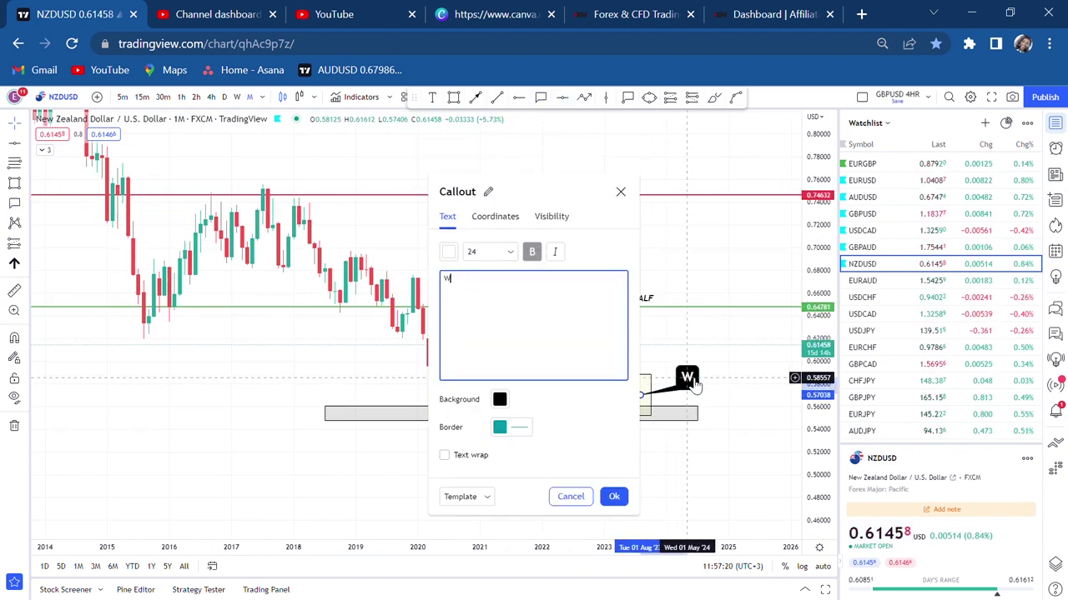
{"action": "type", "text": "BB"}
{"action": "left_click", "coordinate": [767, 398]}
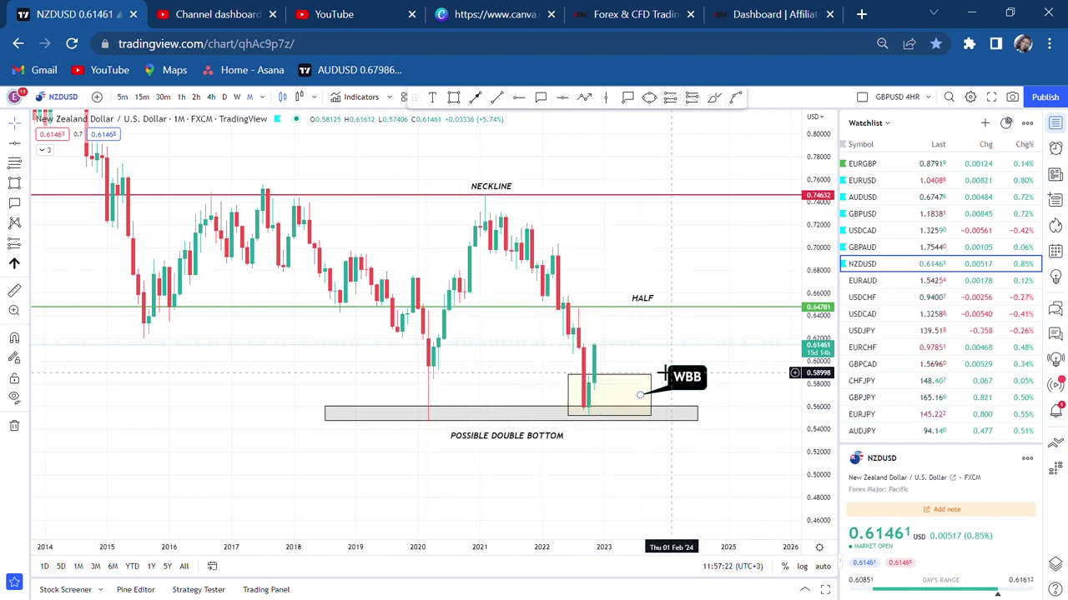
{"action": "left_click_drag", "start_coordinate": [665, 293], "coordinate": [639, 319]}
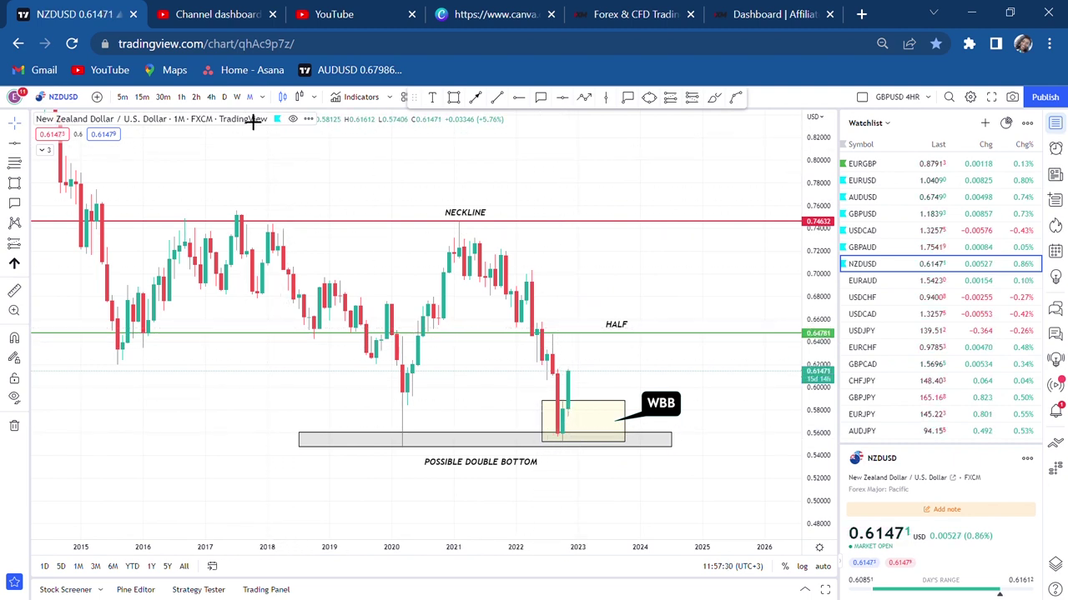
Switch to weekly candles and stretch the price scale to bring the recent candles into view.
{"action": "left_click", "coordinate": [237, 97]}
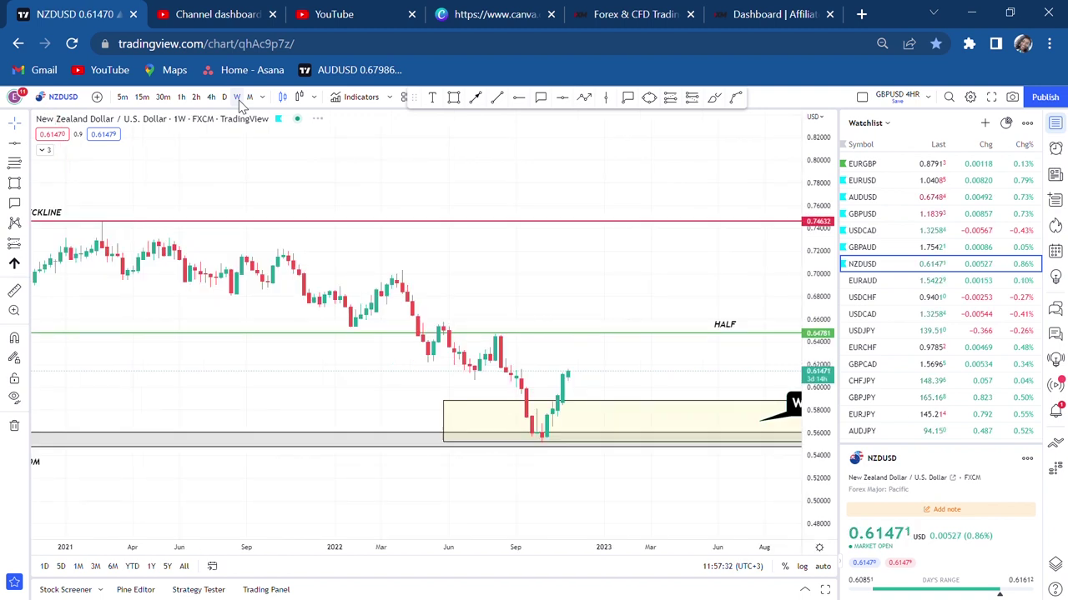
{"action": "left_click_drag", "start_coordinate": [811, 368], "coordinate": [809, 359]}
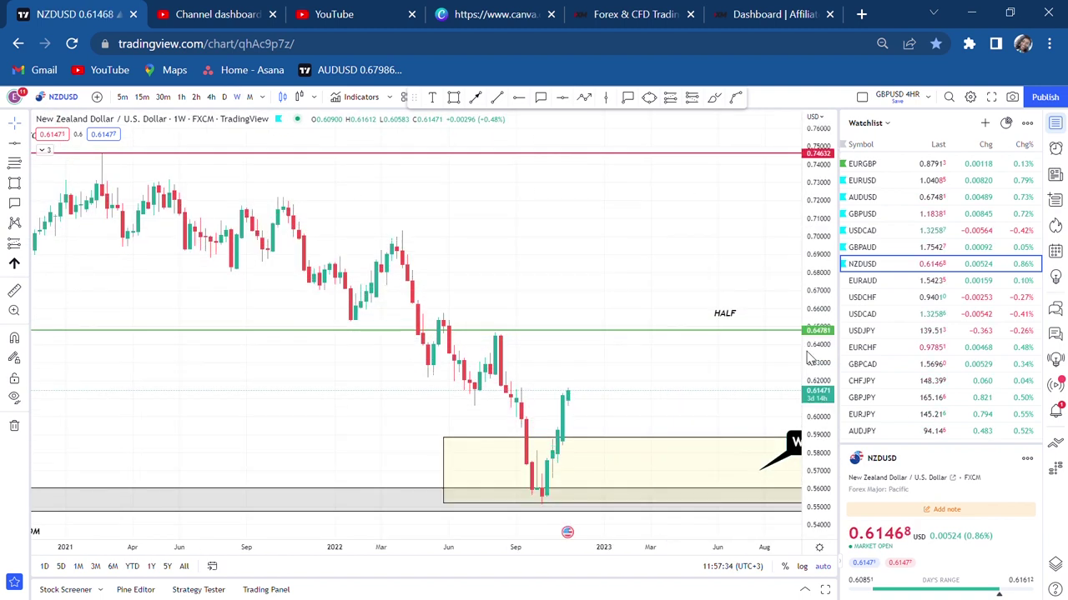
{"action": "scroll", "coordinate": [715, 364], "scroll_direction": "down", "scroll_amount": 3}
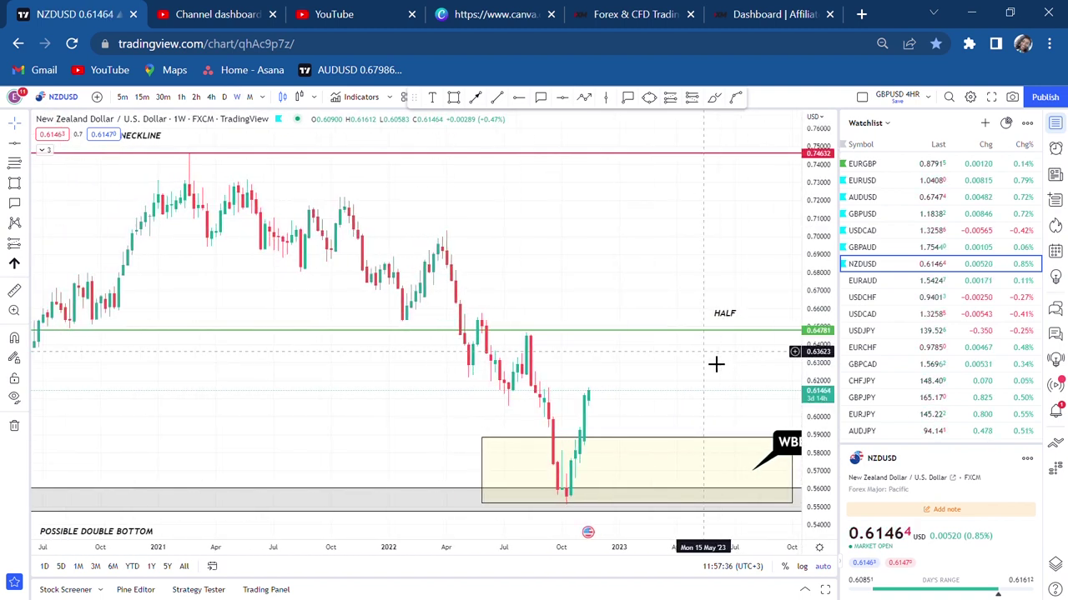
{"action": "scroll", "coordinate": [716, 364], "scroll_direction": "up", "scroll_amount": 2}
{"action": "scroll", "coordinate": [813, 358], "scroll_direction": "up", "scroll_amount": 2}
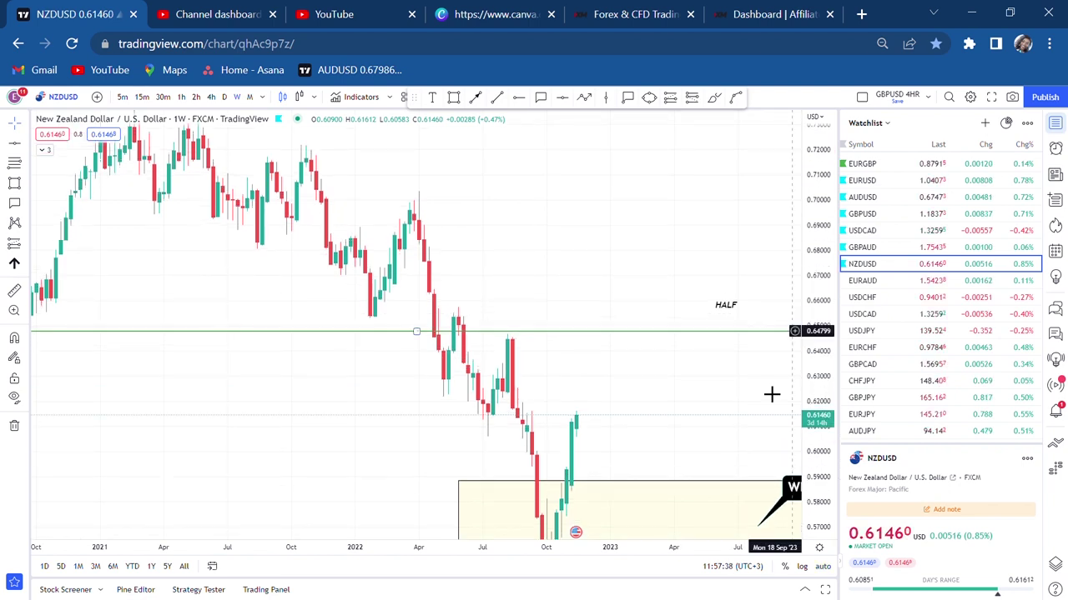
{"action": "left_click_drag", "start_coordinate": [722, 420], "coordinate": [710, 322]}
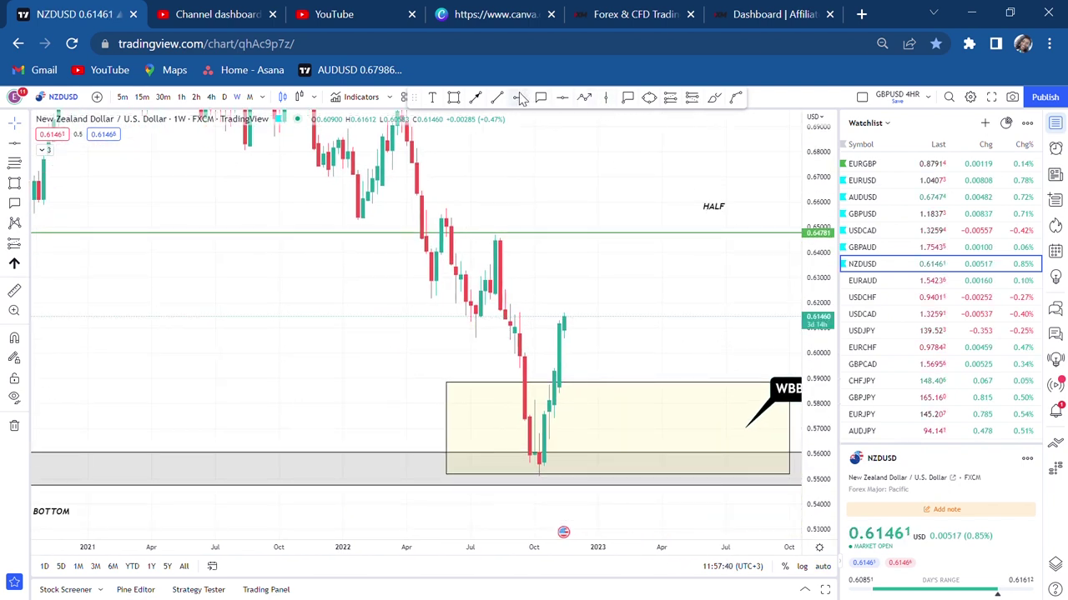
Draw a thin box across the recent high (about 0.611–0.617) and start a text label above it.
{"action": "left_click", "coordinate": [453, 98]}
{"action": "left_click", "coordinate": [489, 311]}
{"action": "left_click", "coordinate": [662, 324]}
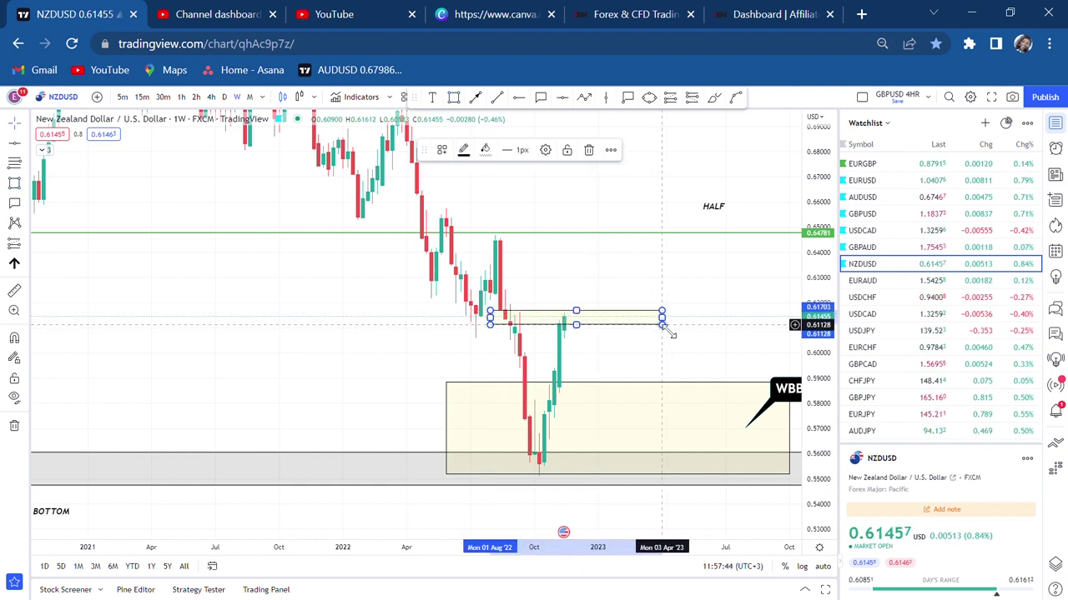
{"action": "scroll", "coordinate": [663, 327], "scroll_direction": "up", "scroll_amount": 2}
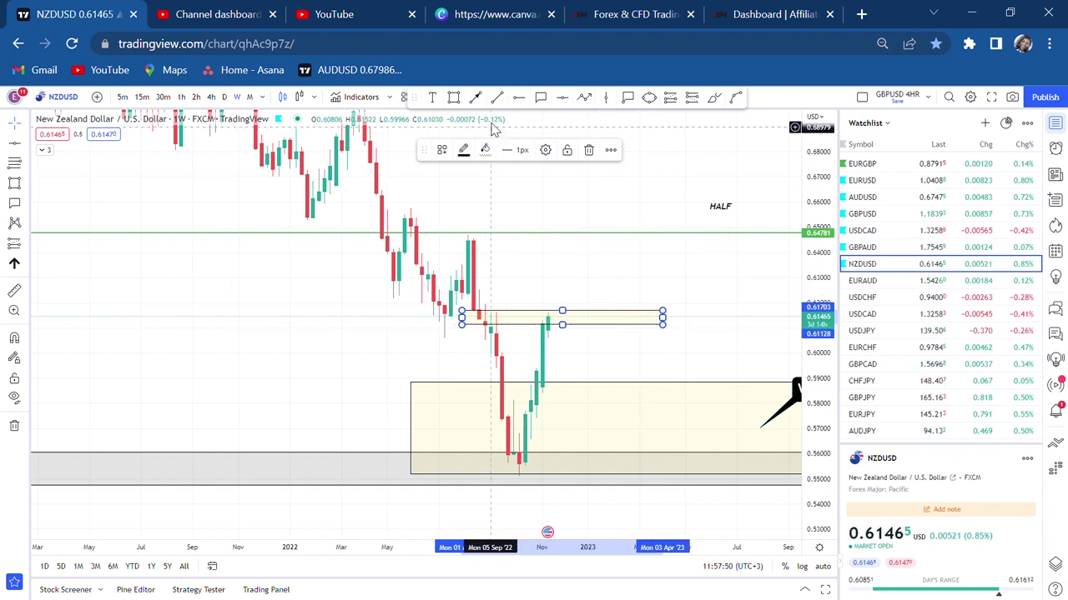
{"action": "left_click", "coordinate": [435, 99]}
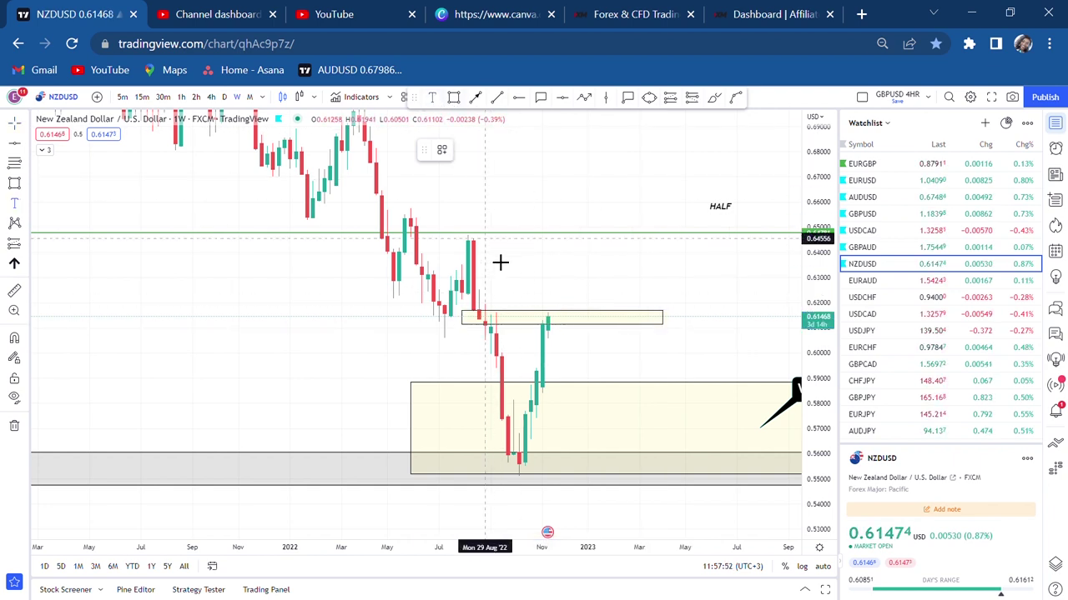
{"action": "left_click", "coordinate": [512, 310]}
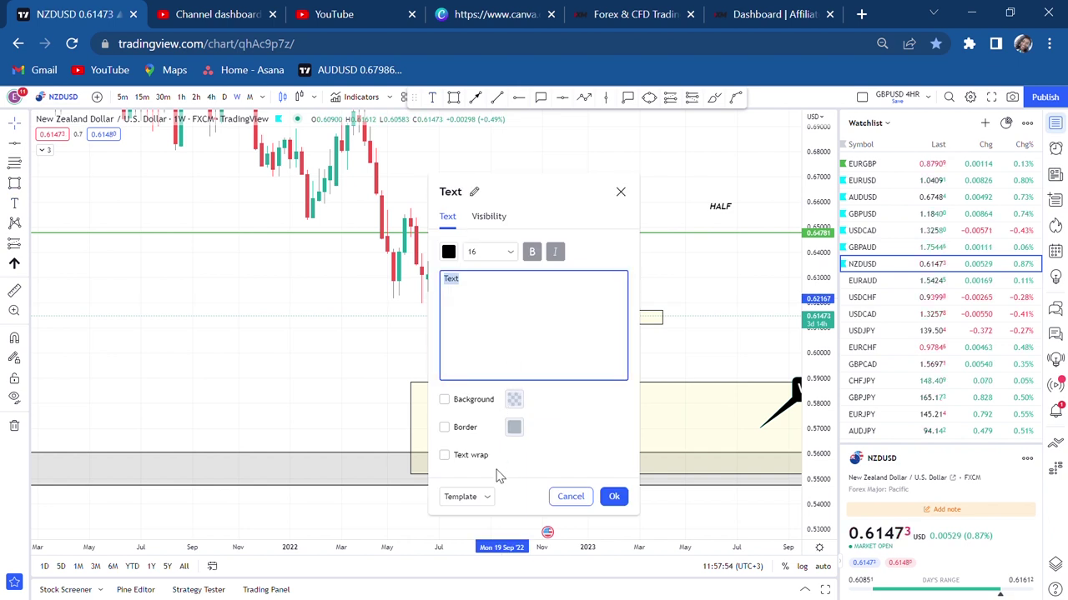
Apply the POSSIBLE DOUBLE BOTTOM text template and edit it to read POSSIBLE DOUBLE TOP.
{"action": "left_click", "coordinate": [490, 497]}
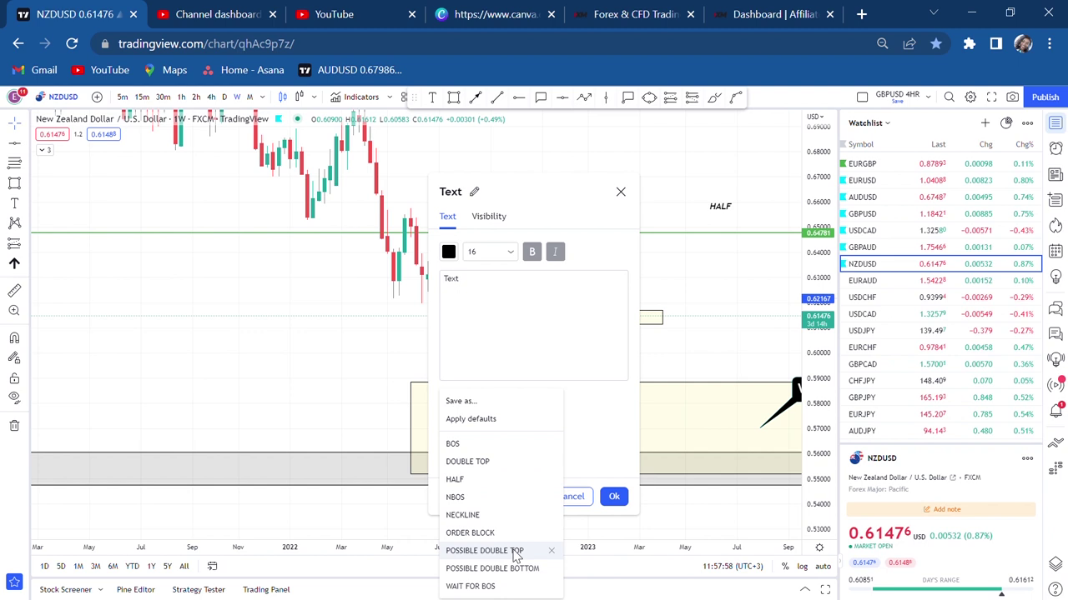
{"action": "left_click", "coordinate": [492, 568]}
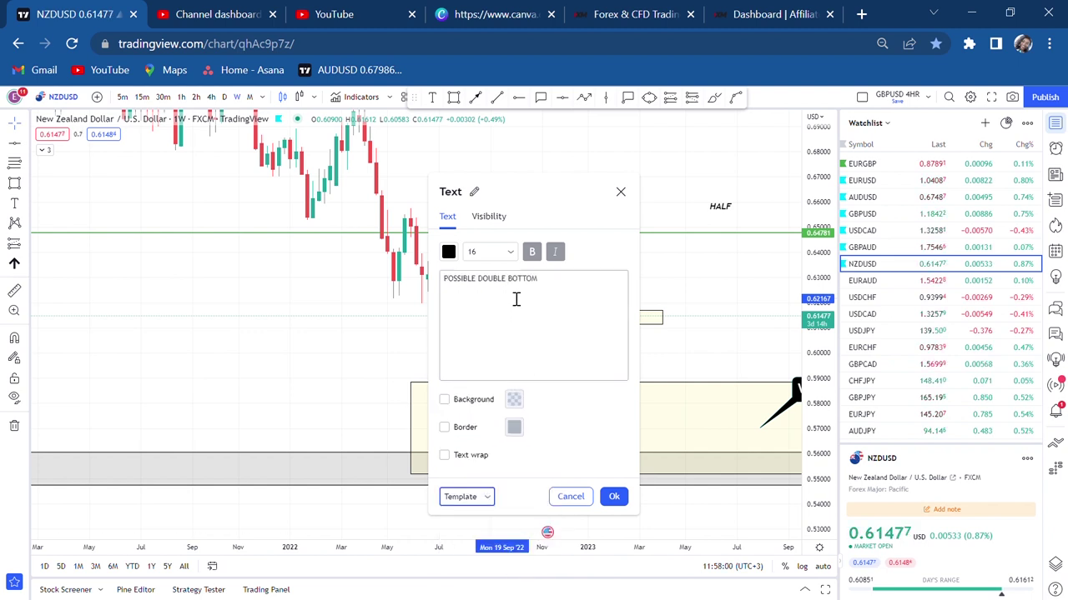
{"action": "triple_click", "coordinate": [552, 295]}
{"action": "left_click", "coordinate": [553, 294]}
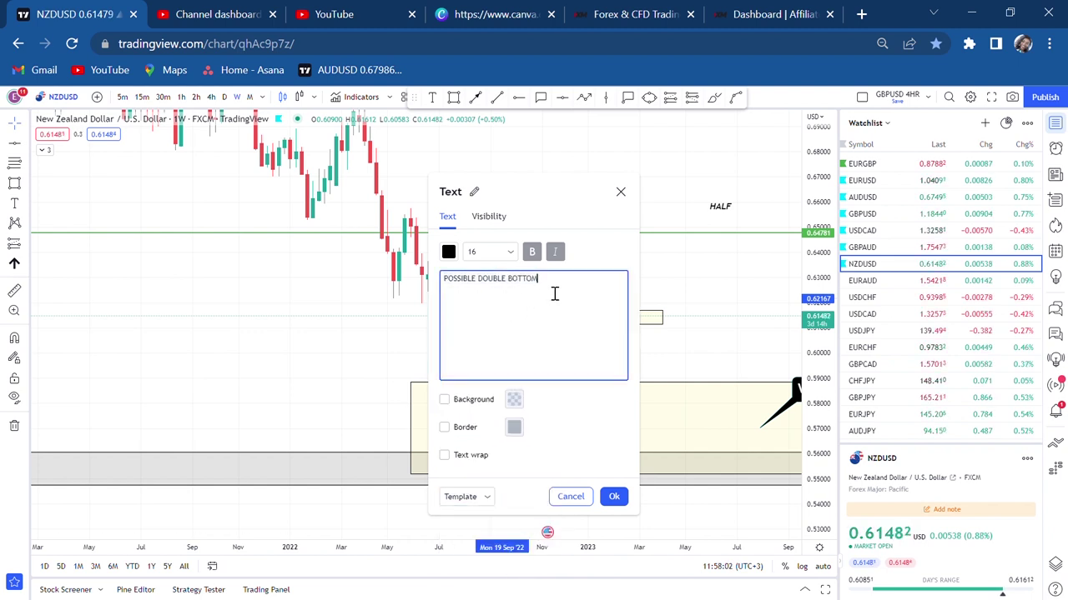
{"action": "key", "text": "BackSpace"}
{"action": "key", "text": "BackSpace"}
{"action": "key", "text": "BackSpace"}
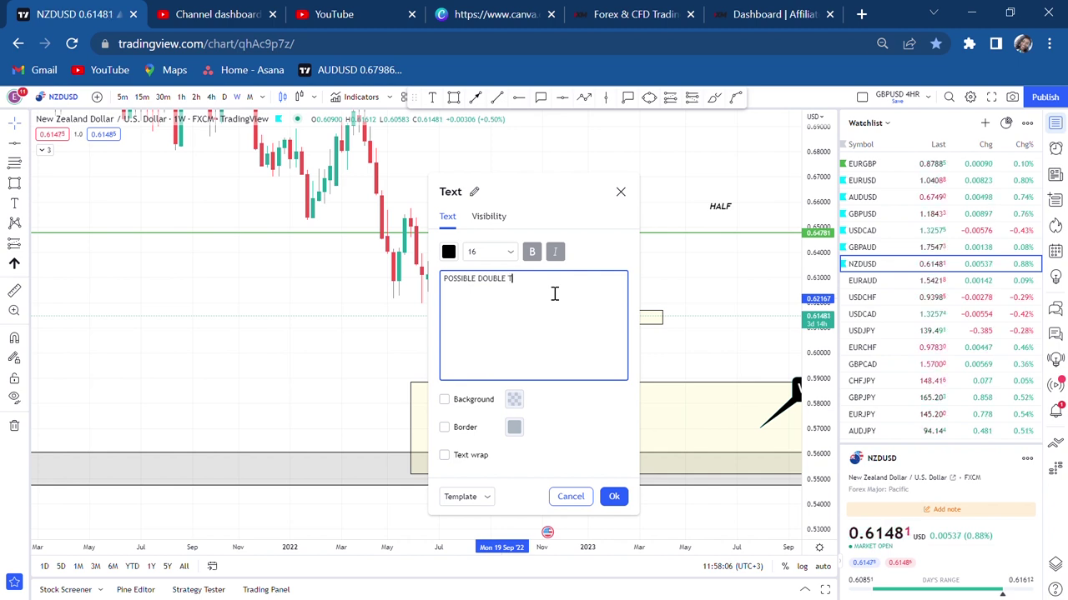
{"action": "left_click", "coordinate": [684, 276]}
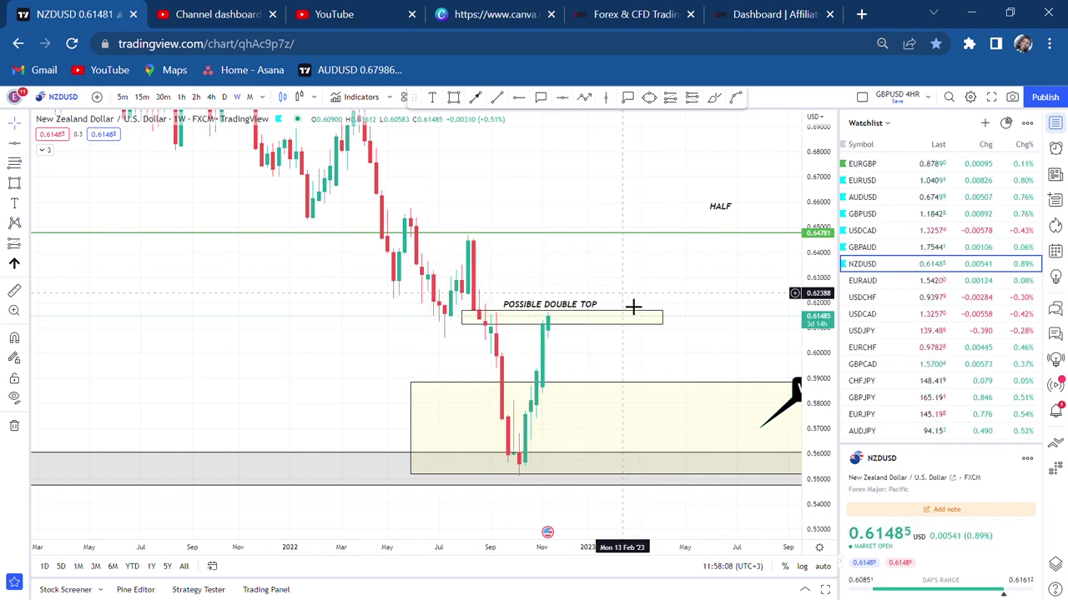
Shift the POSSIBLE DOUBLE TOP label slightly up-left so it is centred above the thin box.
{"action": "mouse_move", "coordinate": [597, 307]}
{"action": "left_mouse_down"}
{"action": "mouse_move", "coordinate": [804, 288]}
{"action": "mouse_move", "coordinate": [615, 312]}
{"action": "mouse_move", "coordinate": [608, 296]}
{"action": "left_mouse_up"}
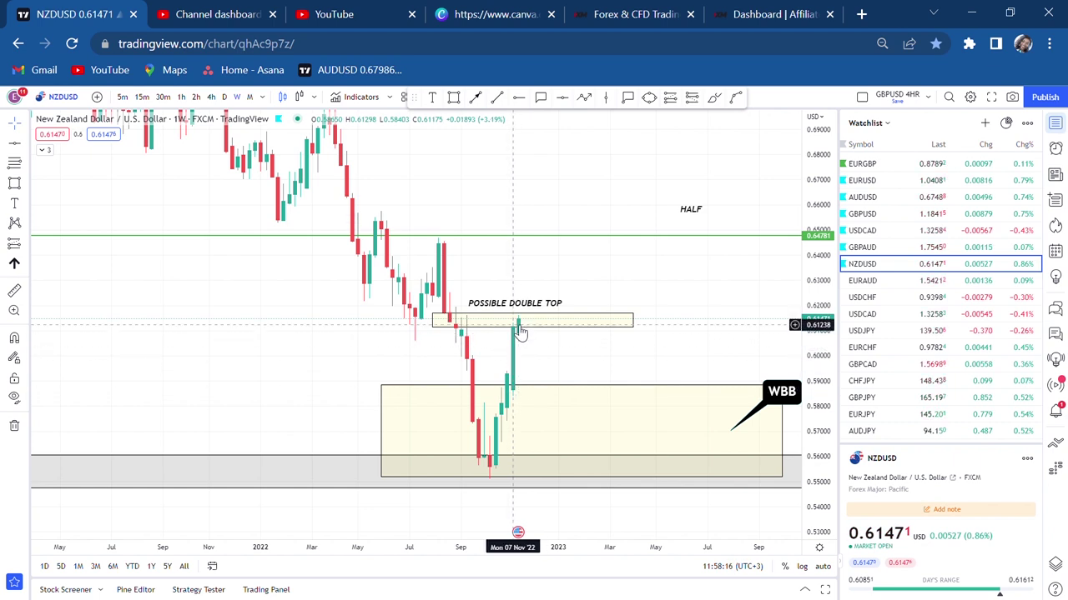
{"action": "left_click_drag", "start_coordinate": [481, 212], "coordinate": [581, 257]}
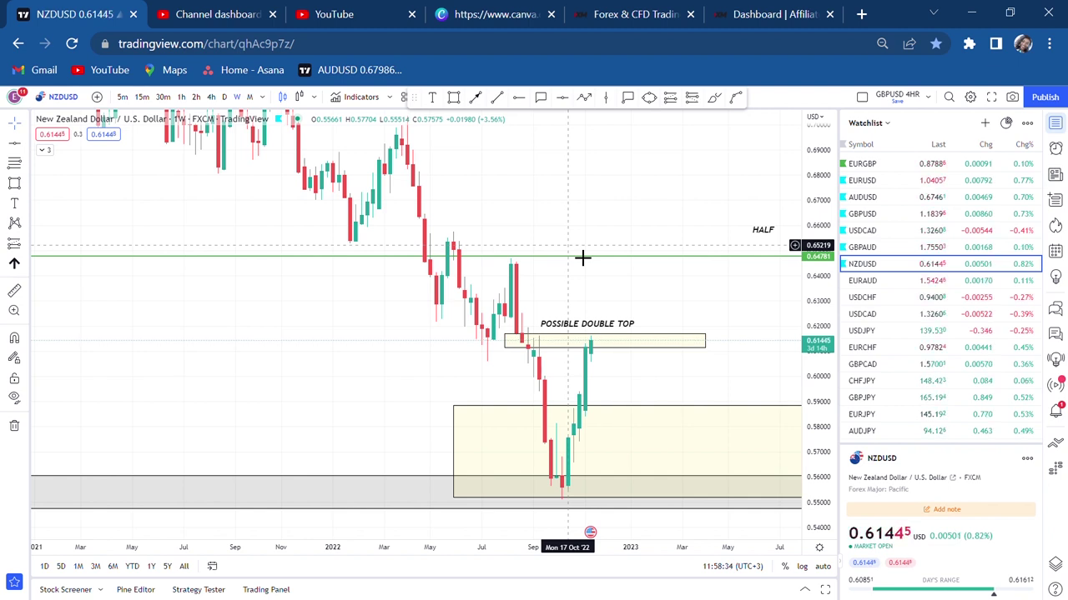
{"action": "left_click_drag", "start_coordinate": [559, 209], "coordinate": [534, 243]}
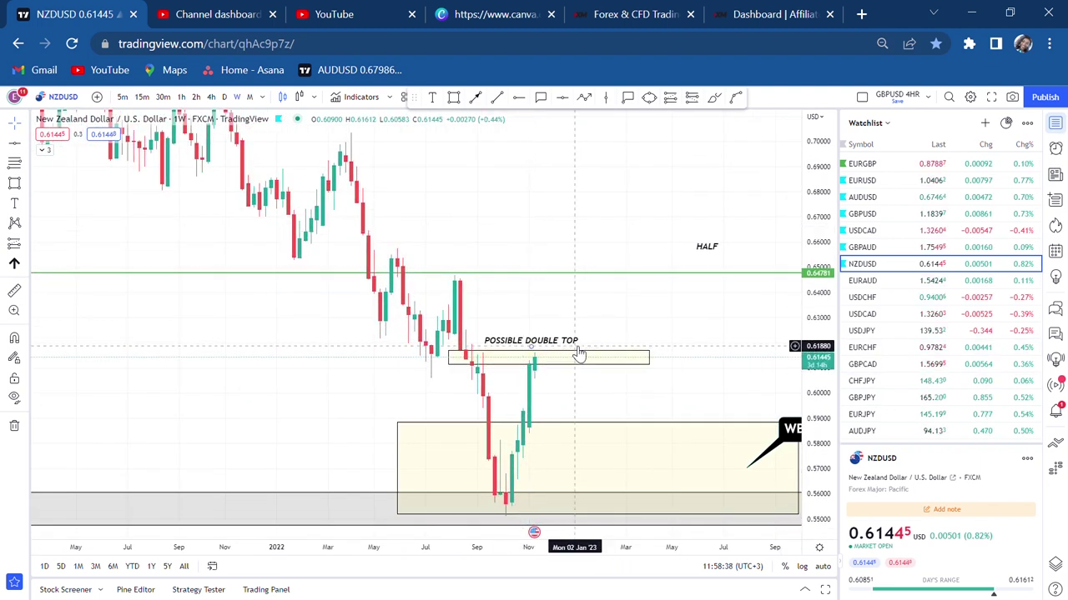
{"action": "left_click_drag", "start_coordinate": [672, 363], "coordinate": [646, 295]}
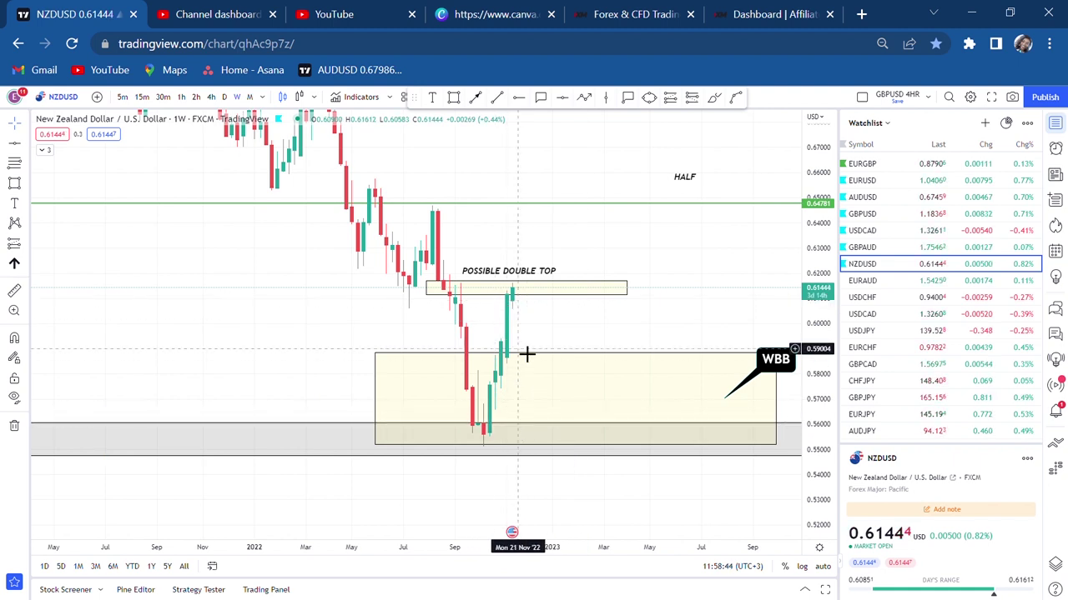
{"action": "left_click", "coordinate": [526, 278]}
{"action": "left_click_drag", "start_coordinate": [527, 277], "coordinate": [520, 269]}
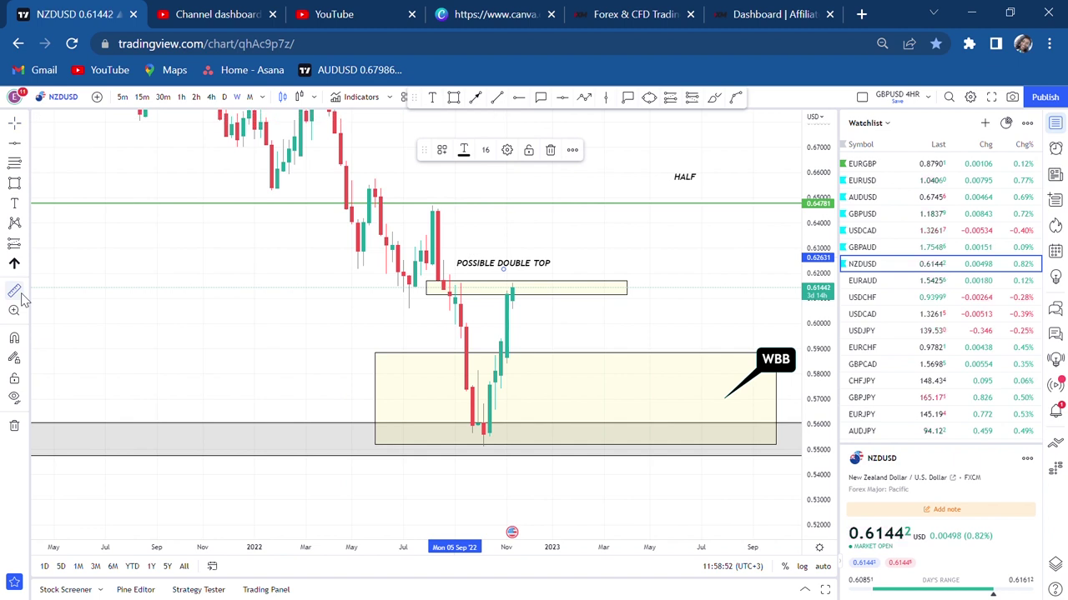
Measure the price drop from the double-top zone down to the lower green line.
{"action": "left_click", "coordinate": [412, 294]}
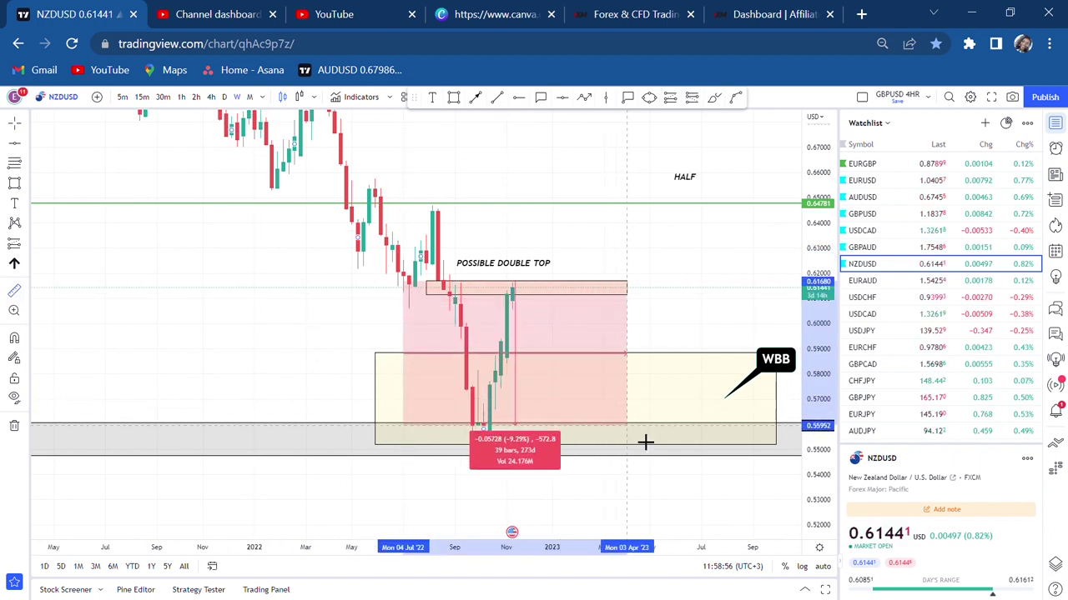
{"action": "left_click", "coordinate": [672, 444]}
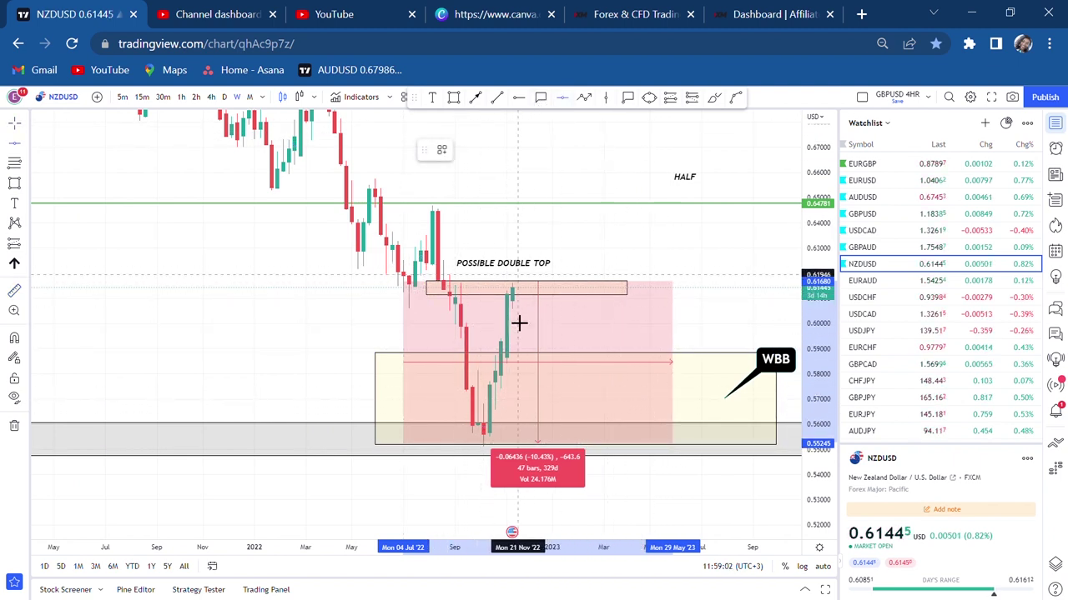
{"action": "left_click", "coordinate": [417, 365]}
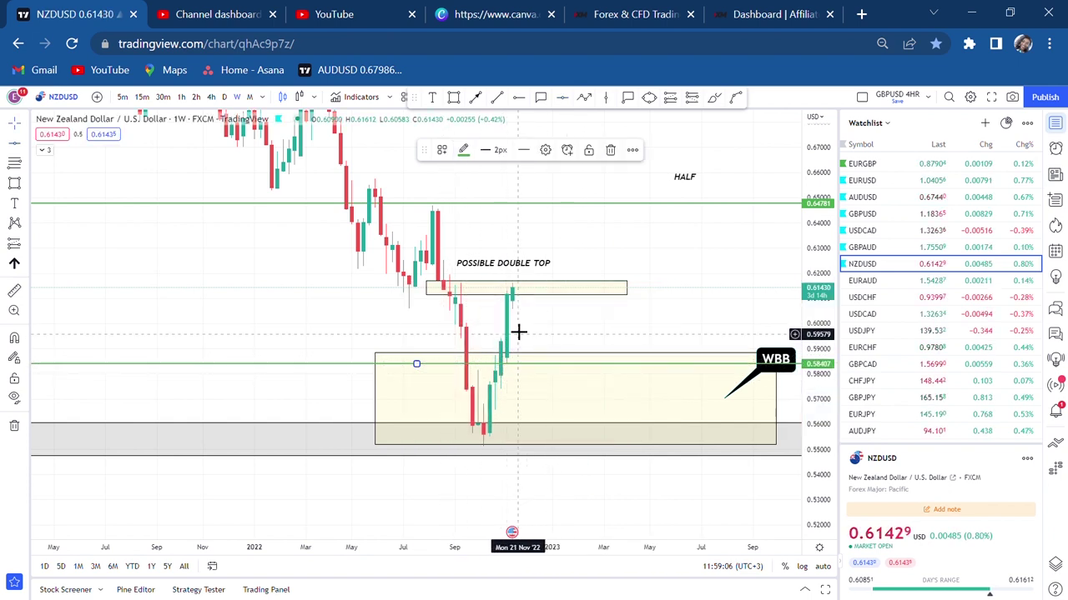
{"action": "left_click", "coordinate": [14, 290]}
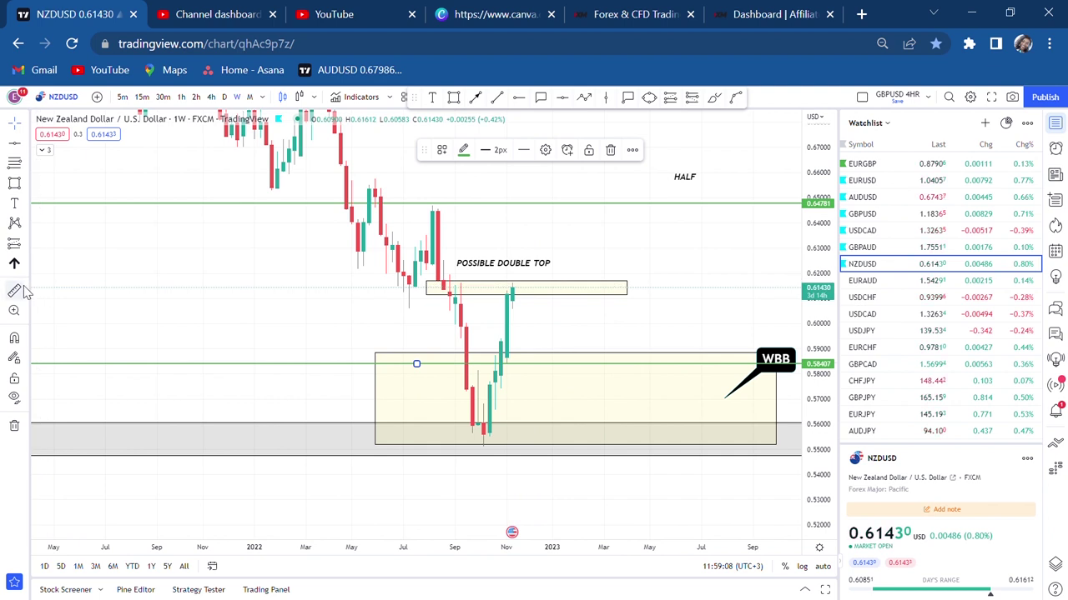
{"action": "left_click", "coordinate": [397, 291]}
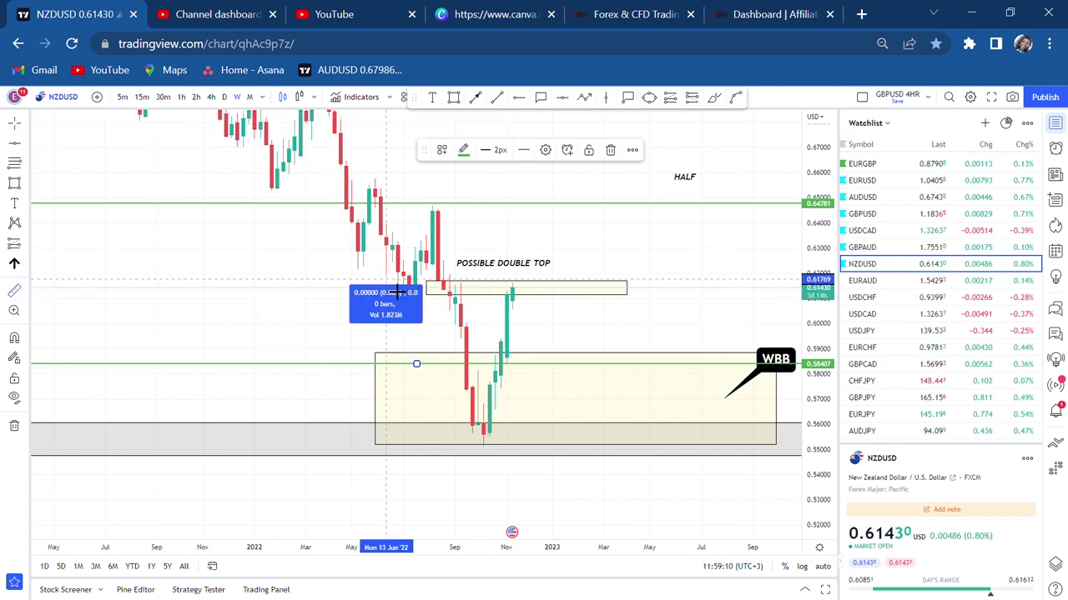
{"action": "left_click", "coordinate": [627, 379]}
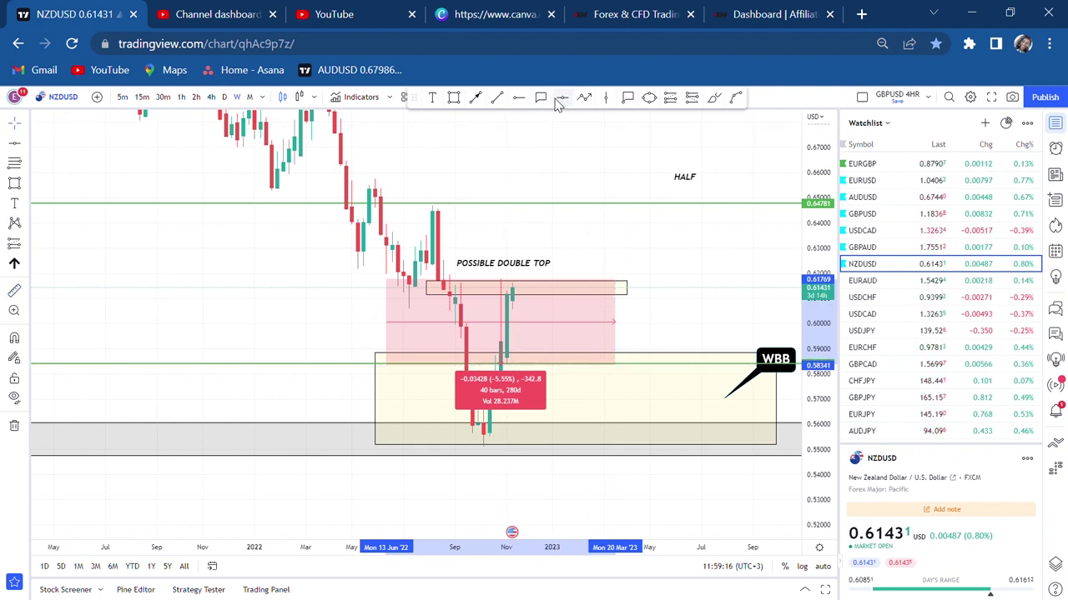
Place a blue horizontal ray at 0.60110 and stretch the price scale.
{"action": "left_click", "coordinate": [519, 98]}
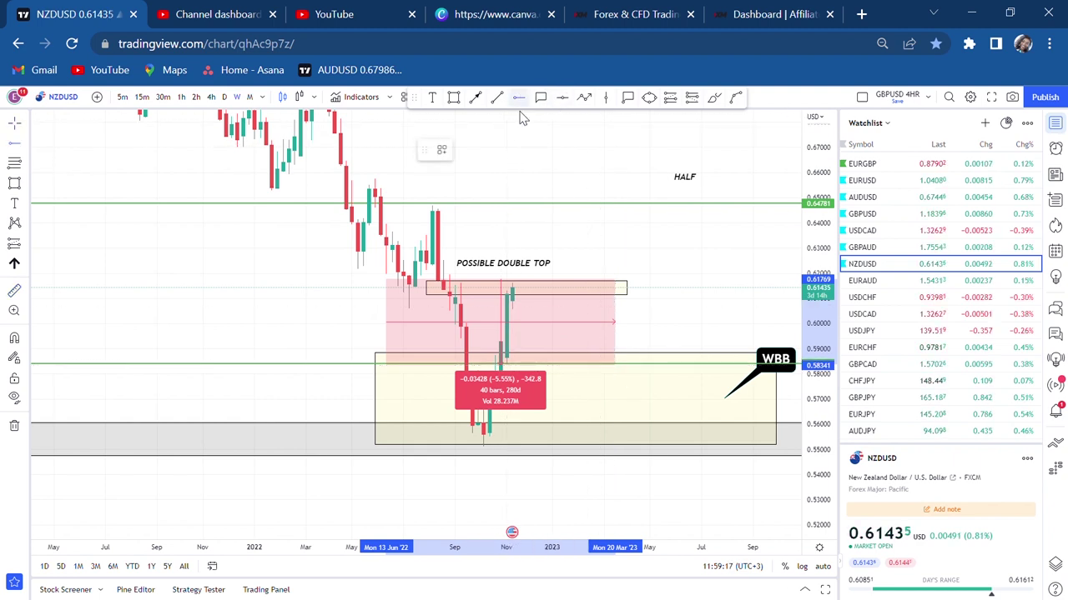
{"action": "left_click", "coordinate": [490, 321]}
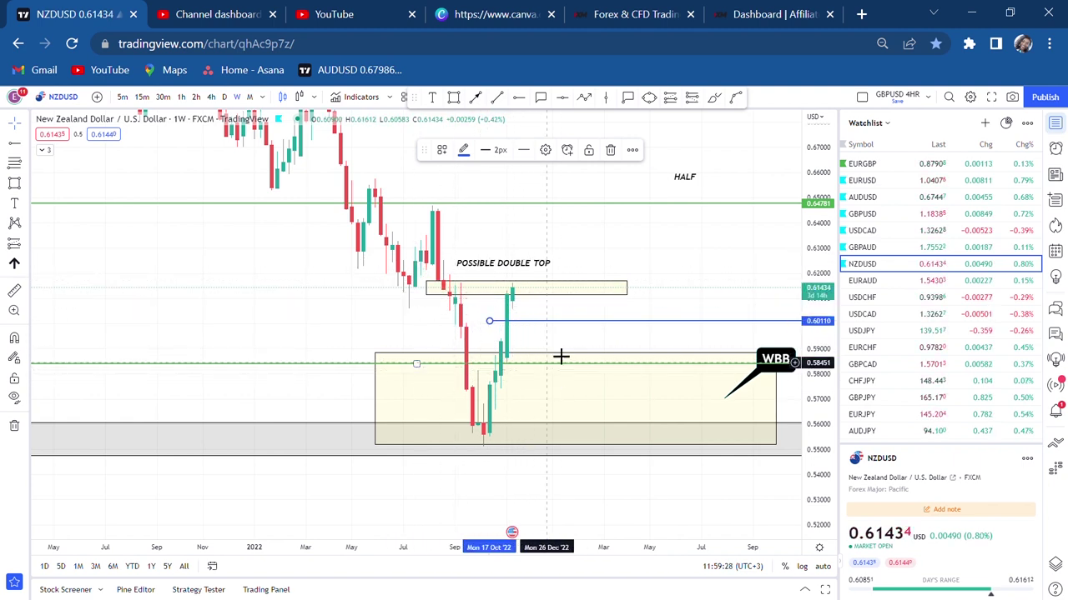
{"action": "left_click_drag", "start_coordinate": [815, 360], "coordinate": [798, 294]}
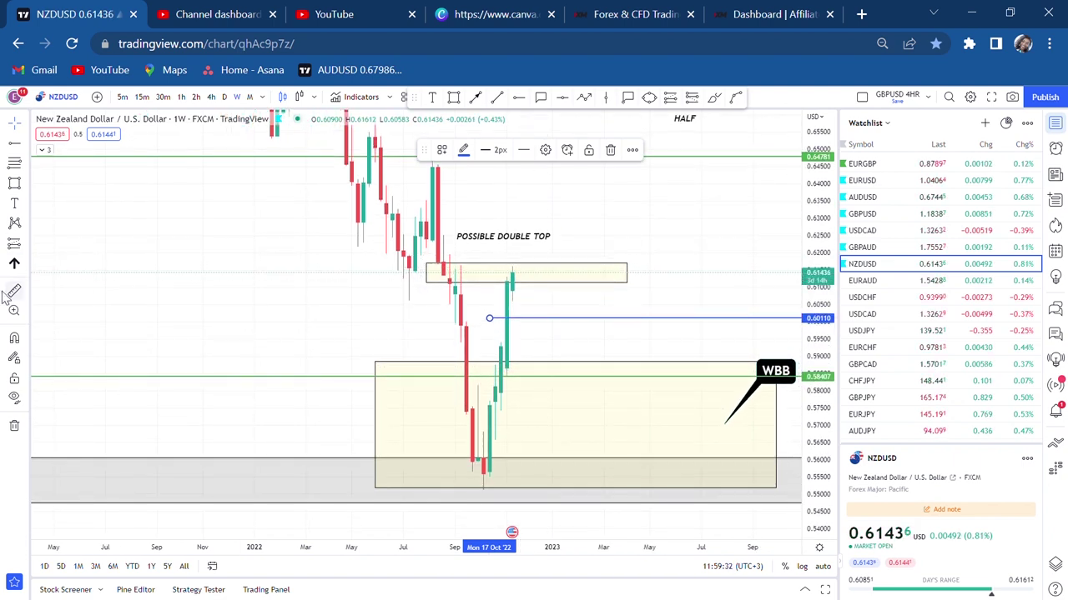
Clear a temporary measurement and switch the NZDUSD chart to daily (1D) candles.
{"action": "left_click", "coordinate": [543, 286], "text": "shift"}
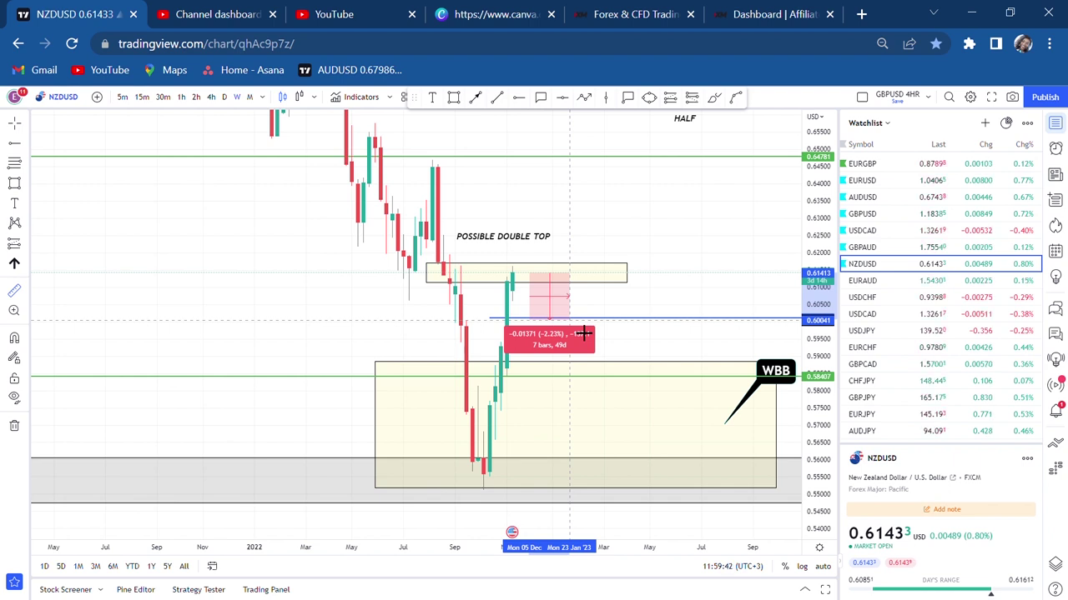
{"action": "left_click", "coordinate": [585, 357]}
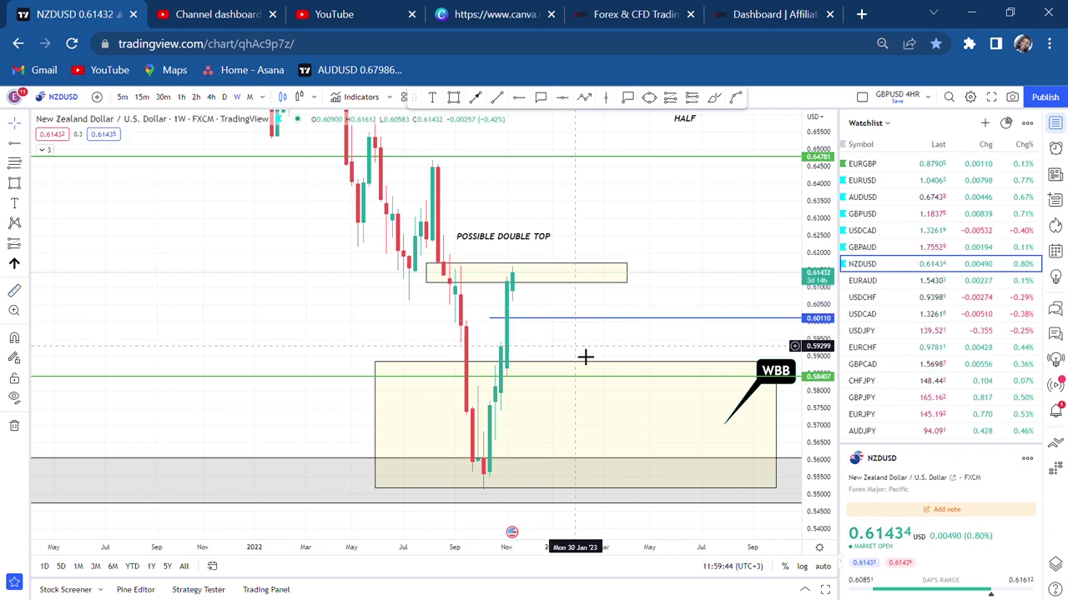
{"action": "left_click", "coordinate": [574, 367]}
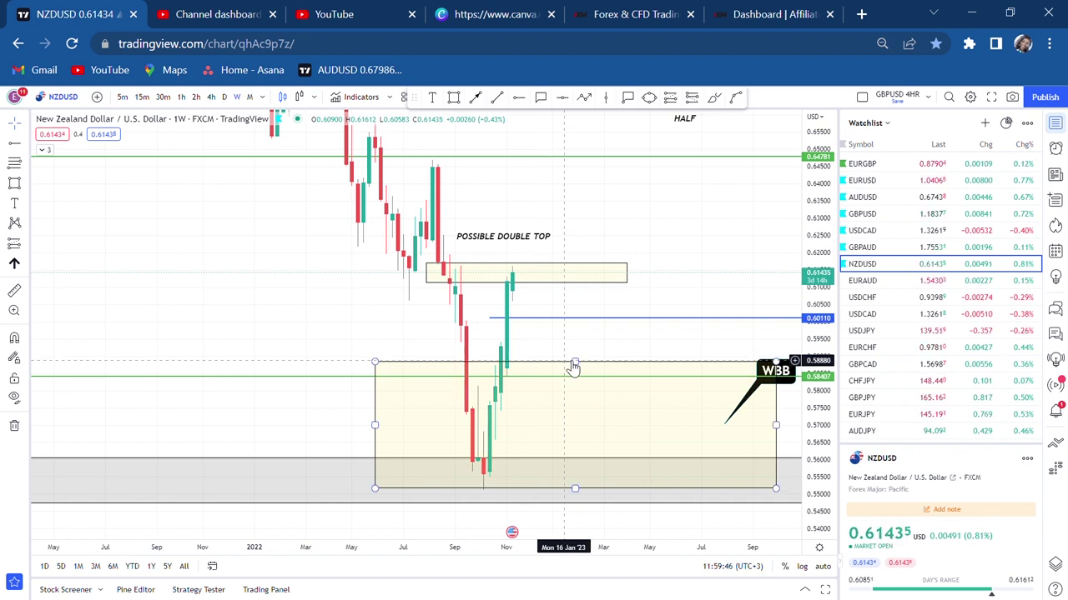
{"action": "left_click", "coordinate": [548, 303]}
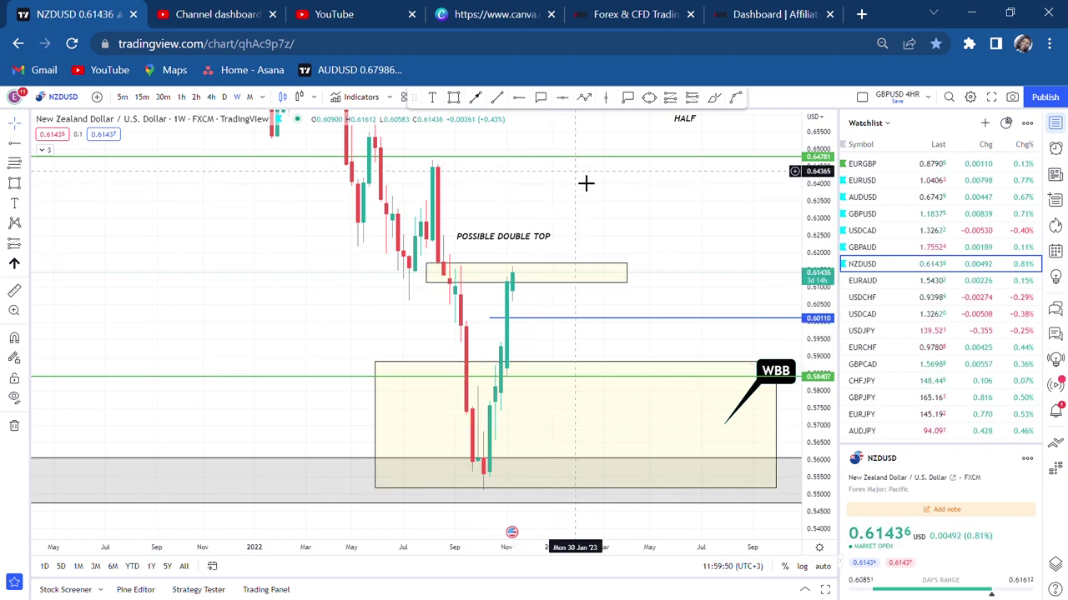
{"action": "left_click", "coordinate": [225, 97]}
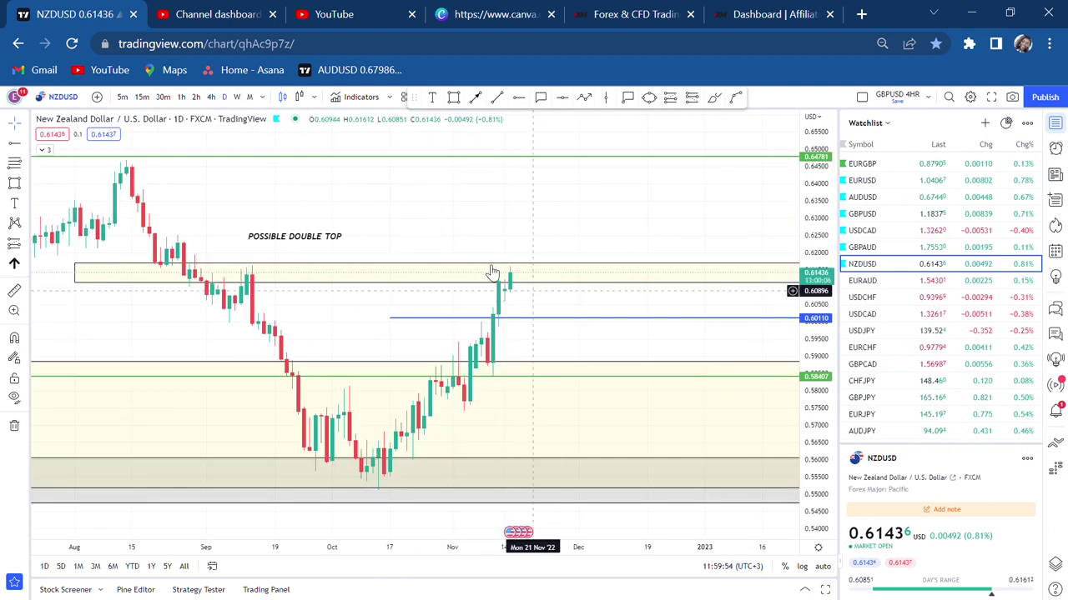
Move the POSSIBLE DOUBLE TOP label right and down above the yellow zone, then select the blue line.
{"action": "left_click_drag", "start_coordinate": [329, 239], "coordinate": [405, 254]}
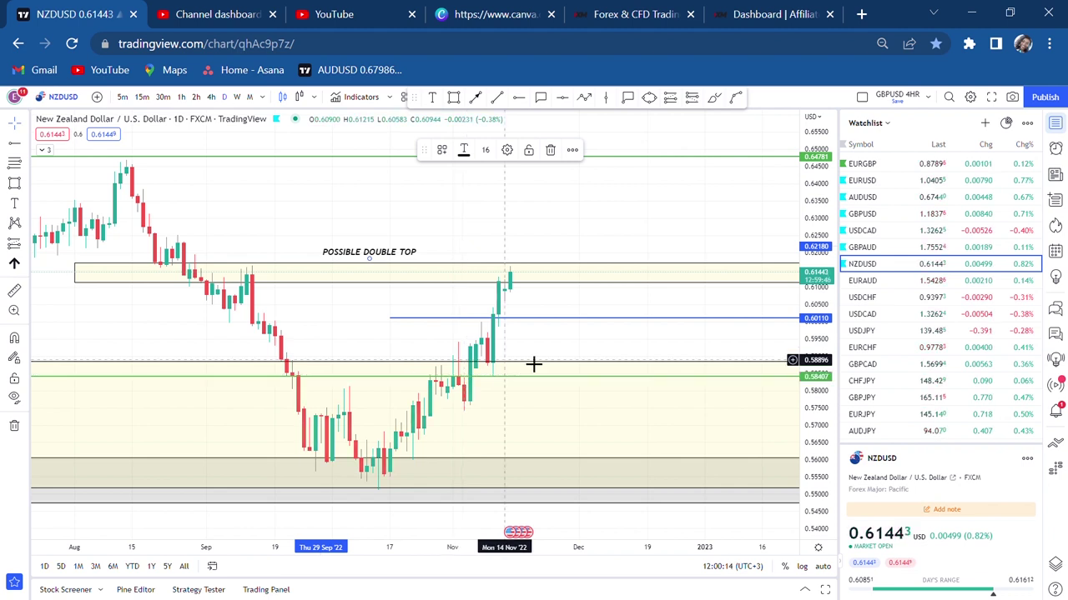
{"action": "left_click", "coordinate": [548, 321]}
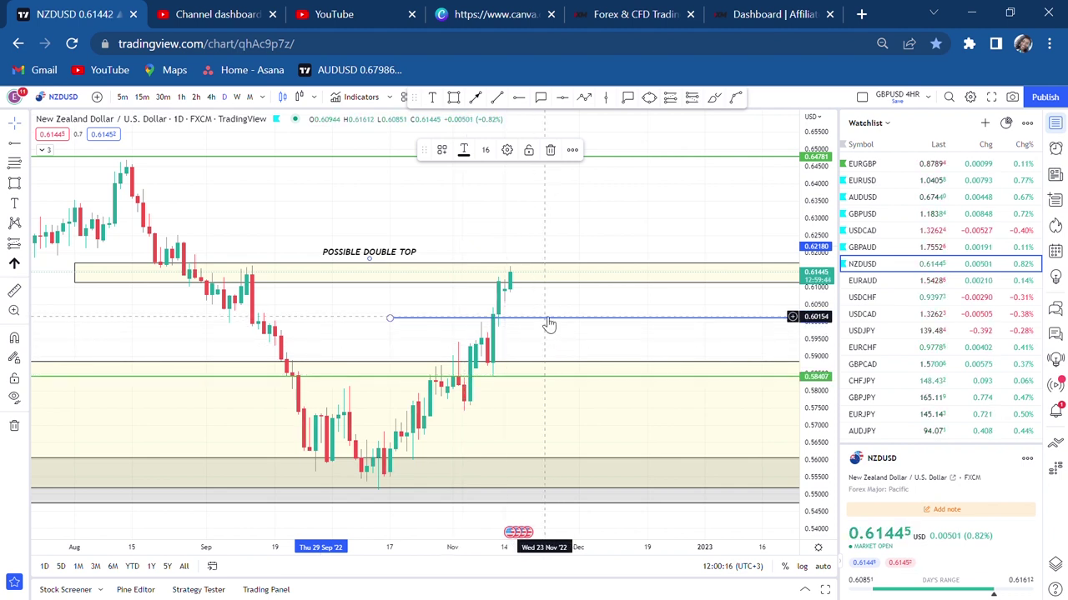
{"action": "left_click", "coordinate": [626, 98]}
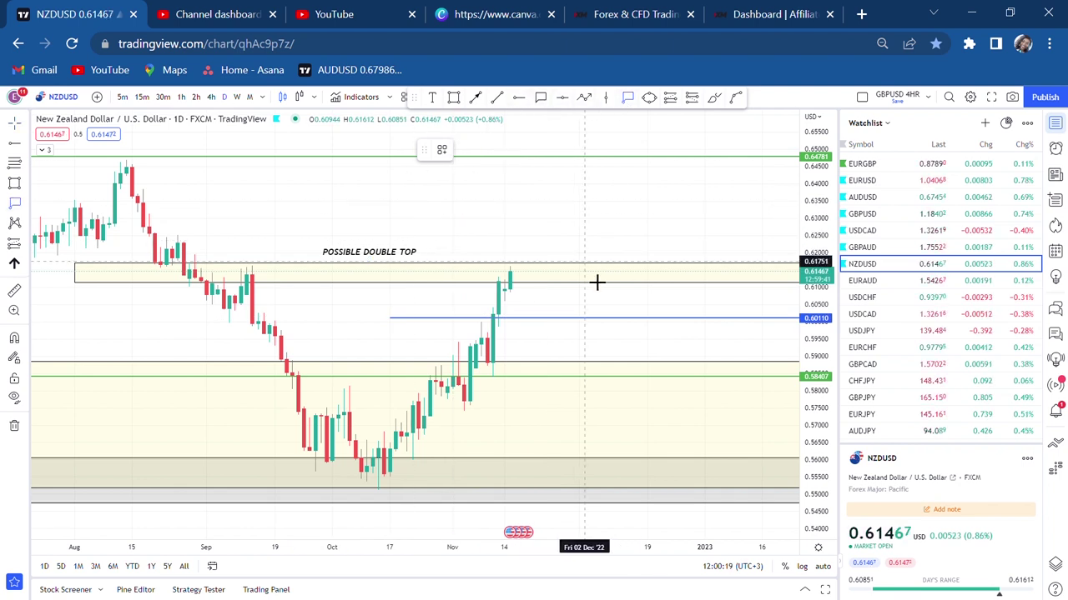
Add price labels 0.60122 on the blue line and 0.58460 on the lower line.
{"action": "left_click", "coordinate": [572, 318]}
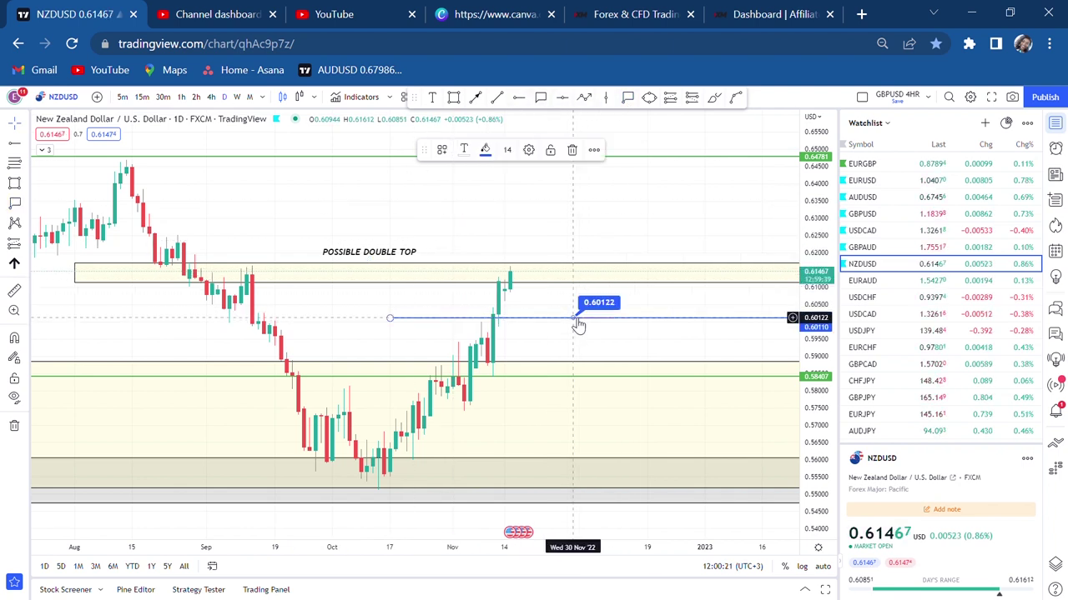
{"action": "left_click", "coordinate": [628, 98]}
{"action": "left_click", "coordinate": [582, 376]}
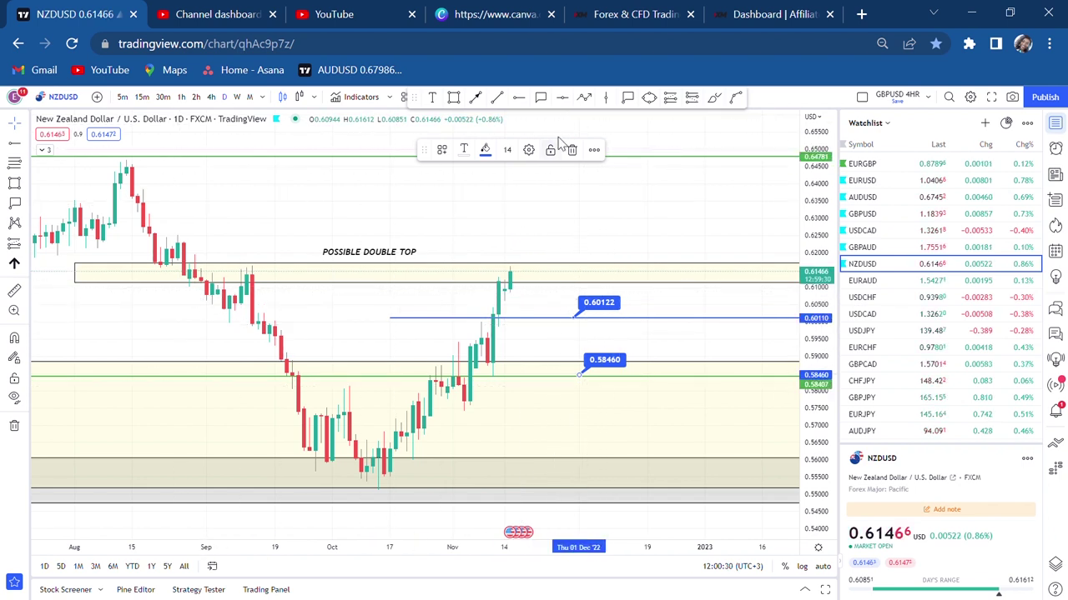
Start a text note near the lower line and begin typing HALF.
{"action": "left_click", "coordinate": [434, 97]}
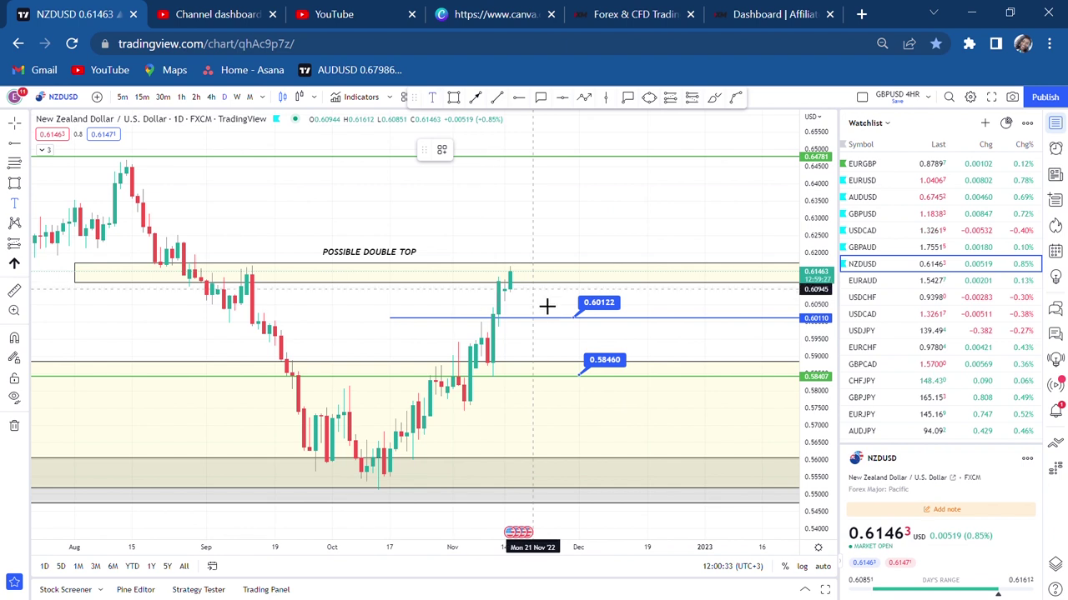
{"action": "left_click", "coordinate": [525, 384]}
{"action": "type", "text": "HALF"}
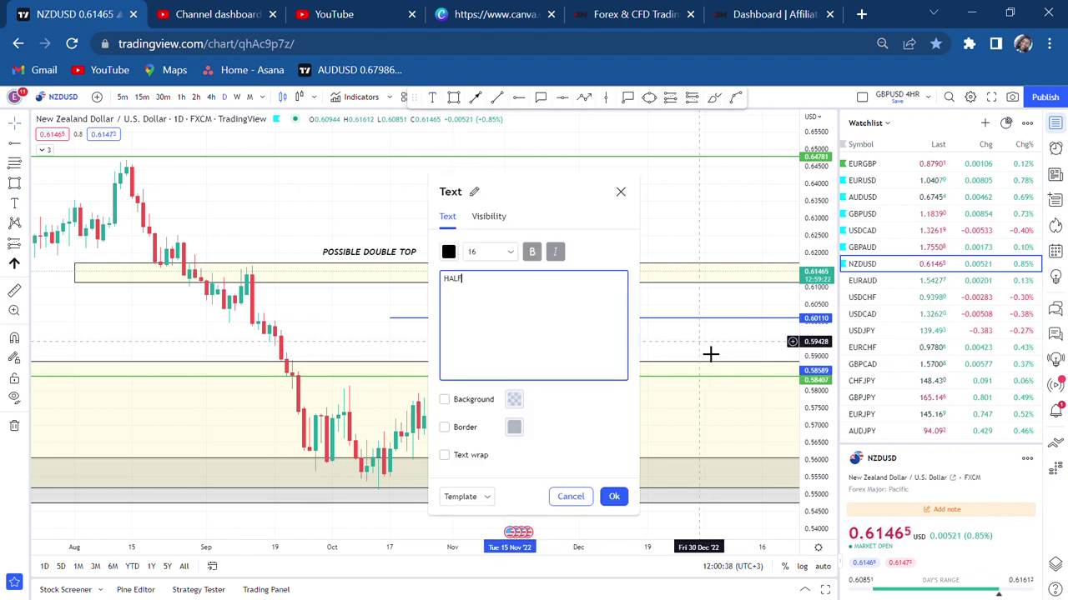
Confirm the HALF text so it sits beside the 0.58460 price label above the green level.
{"action": "left_click", "coordinate": [639, 373]}
{"action": "left_click_drag", "start_coordinate": [639, 374], "coordinate": [614, 364]}
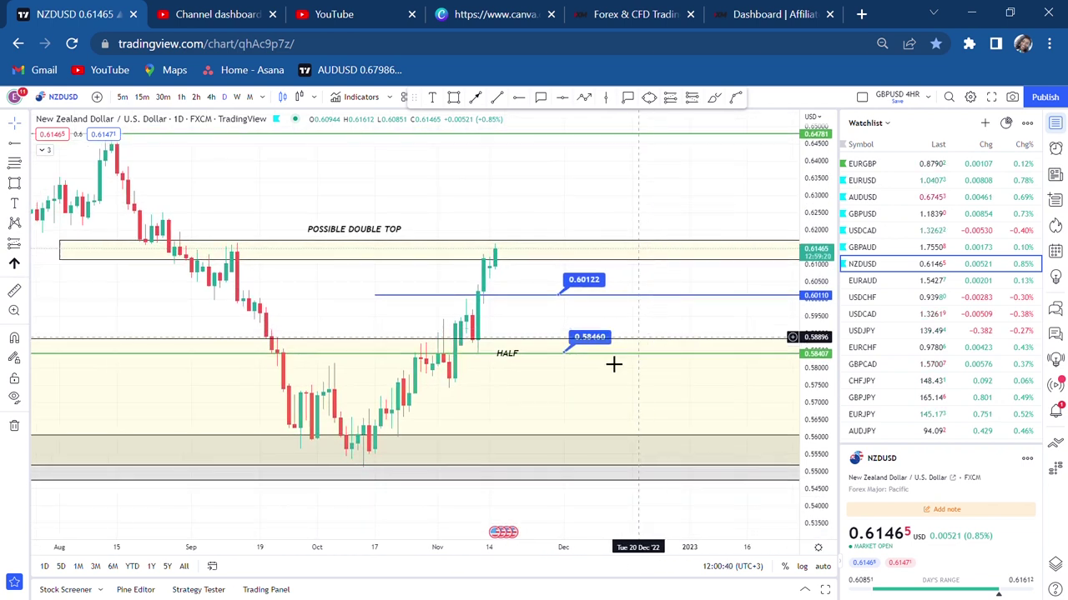
{"action": "left_click", "coordinate": [517, 352]}
{"action": "left_click_drag", "start_coordinate": [639, 329], "coordinate": [702, 313]}
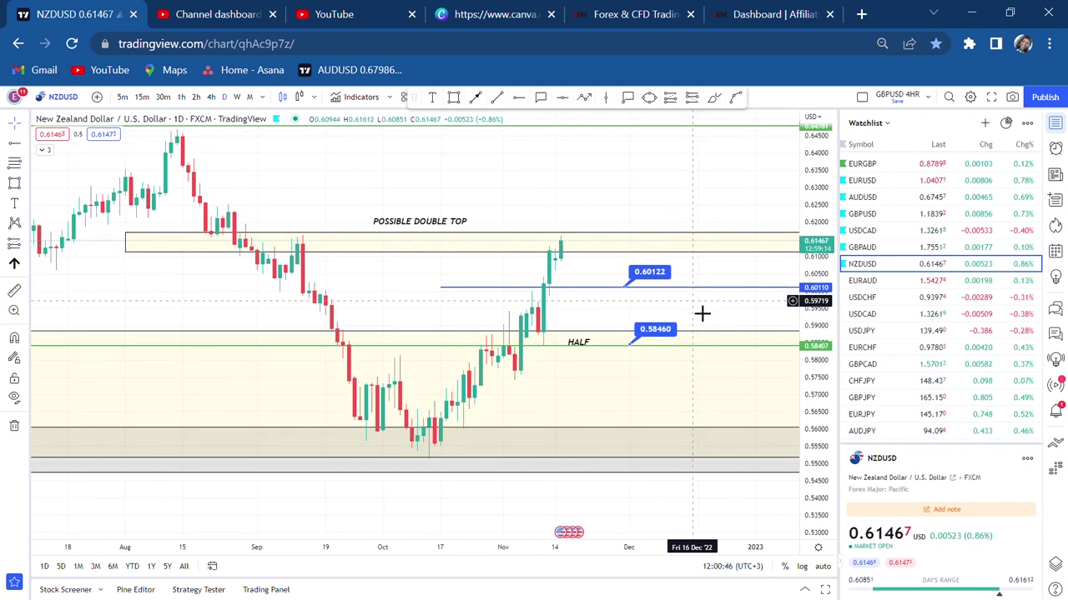
{"action": "left_click_drag", "start_coordinate": [654, 239], "coordinate": [649, 284]}
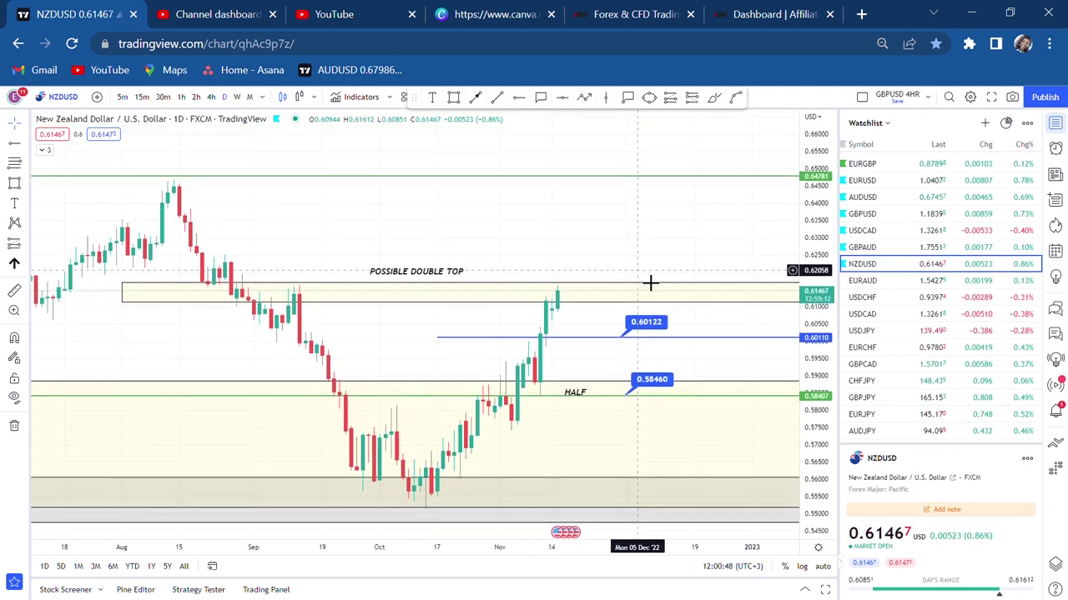
Draw a black upward arrow from the HALF level near 0.5846 to the green 0.64781 line.
{"action": "left_click", "coordinate": [453, 97]}
{"action": "left_click", "coordinate": [474, 97]}
{"action": "left_click_drag", "start_coordinate": [609, 394], "coordinate": [619, 179]}
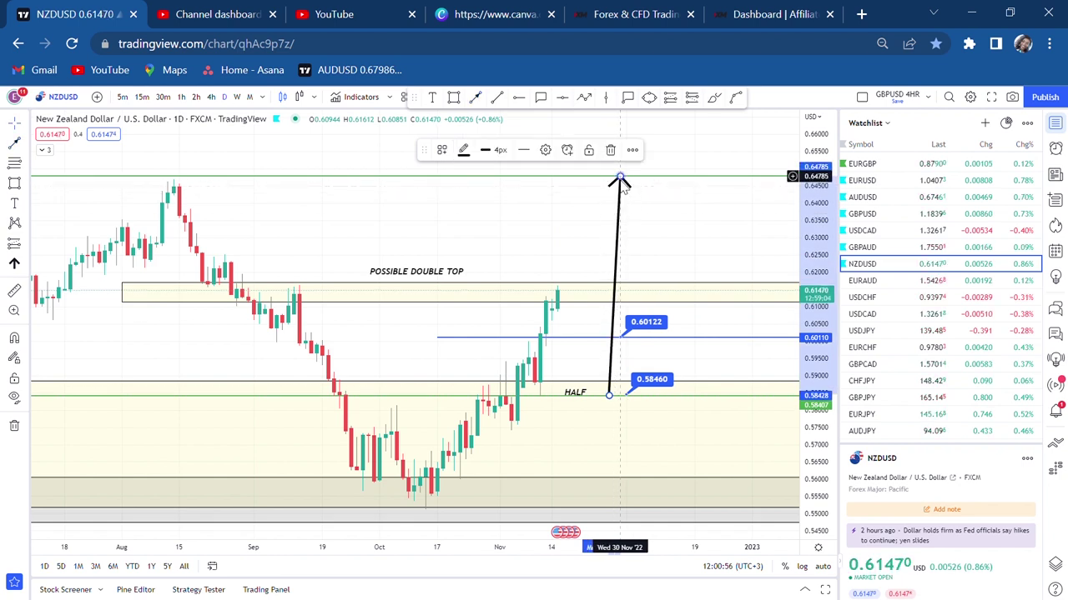
{"action": "left_click", "coordinate": [651, 227]}
{"action": "left_click_drag", "start_coordinate": [651, 226], "coordinate": [619, 214]}
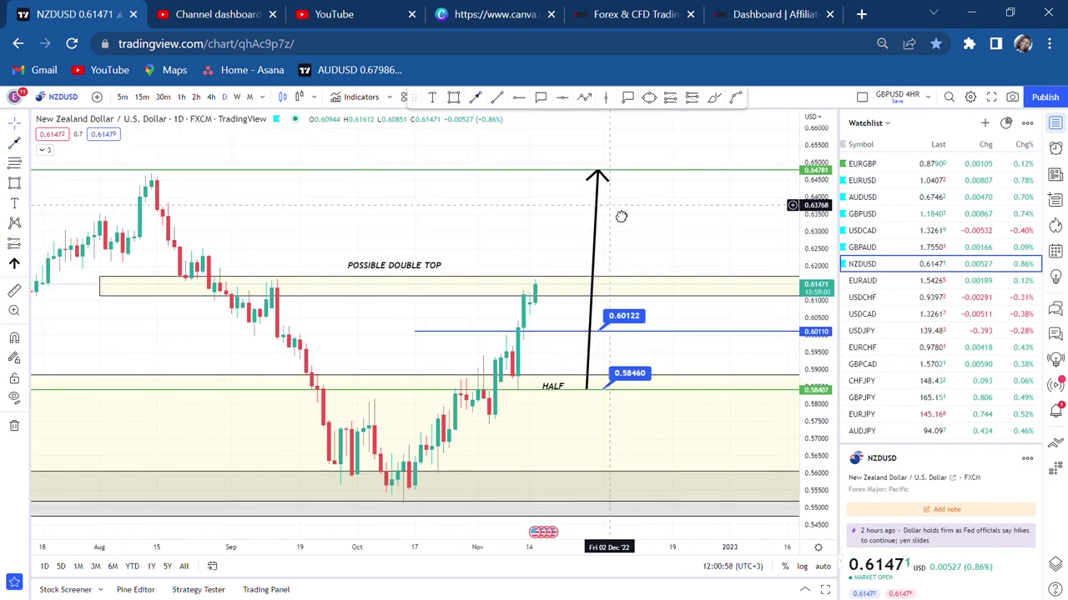
Move the upper price label to 0.60154 and shift the 0.58460 label slightly right.
{"action": "left_click_drag", "start_coordinate": [641, 327], "coordinate": [655, 323]}
{"action": "left_click", "coordinate": [651, 318]}
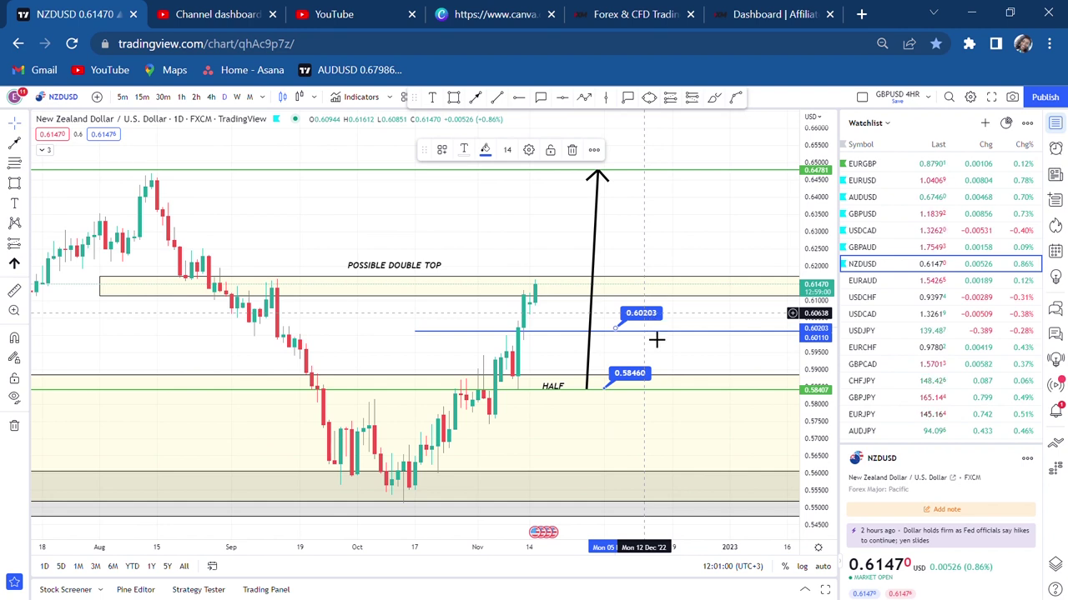
{"action": "left_click_drag", "start_coordinate": [632, 377], "coordinate": [650, 379]}
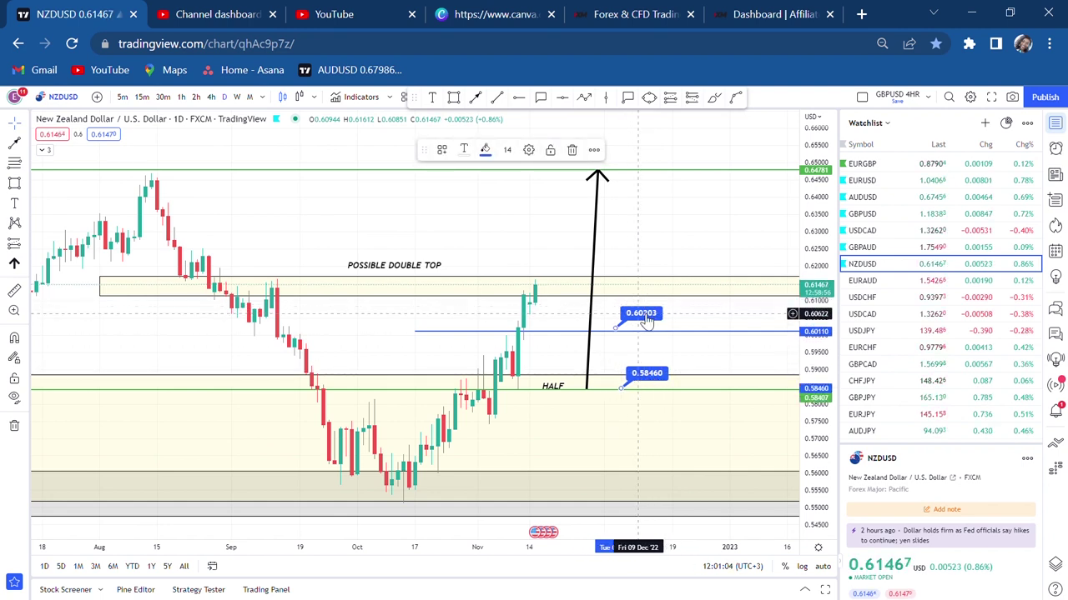
{"action": "left_click_drag", "start_coordinate": [646, 321], "coordinate": [642, 324]}
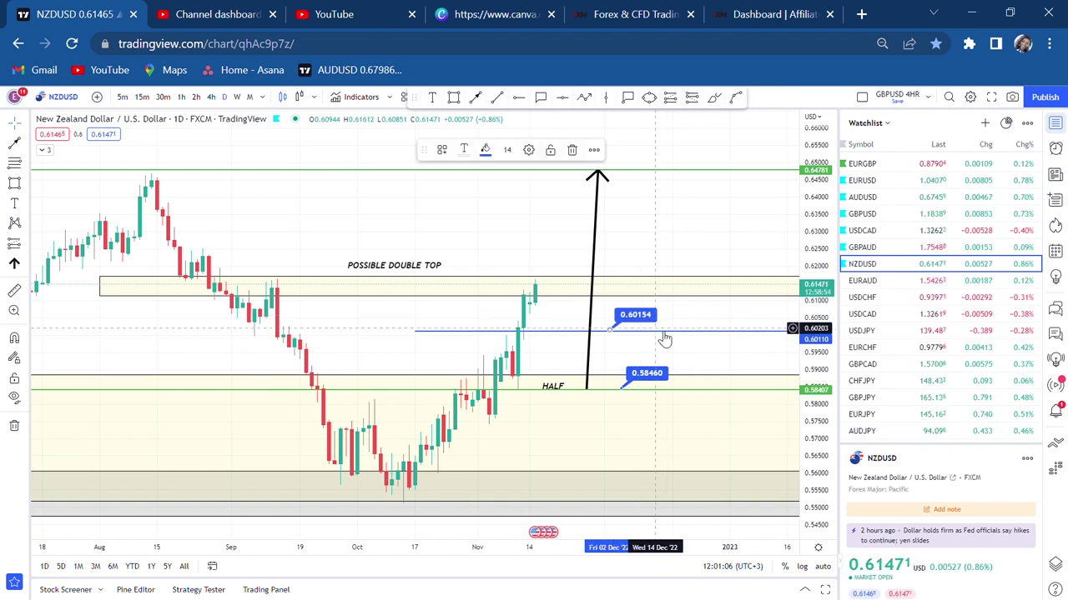